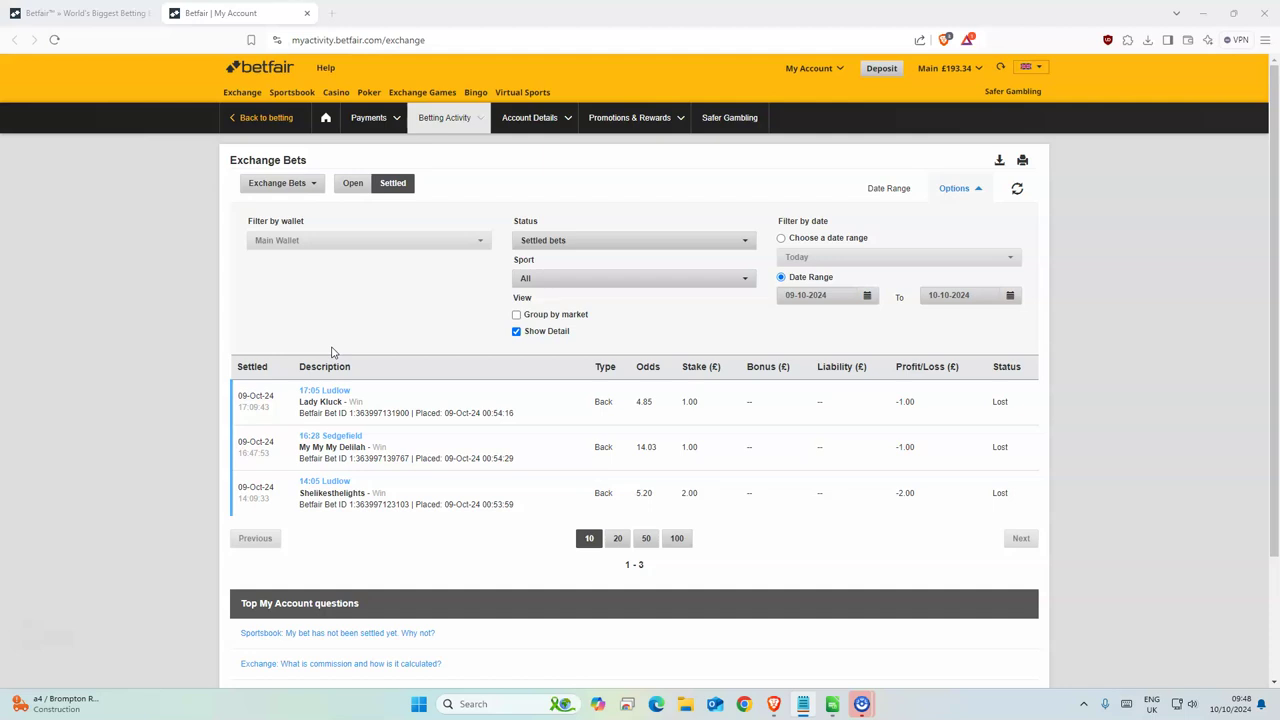
- Review the settled exchange bets listed for 9 to 10 October 2024, checking each horse's description and result
left_click(317, 424)
left_click(340, 525)
left_click(336, 405)
left_click_drag(344, 403, 306, 402)
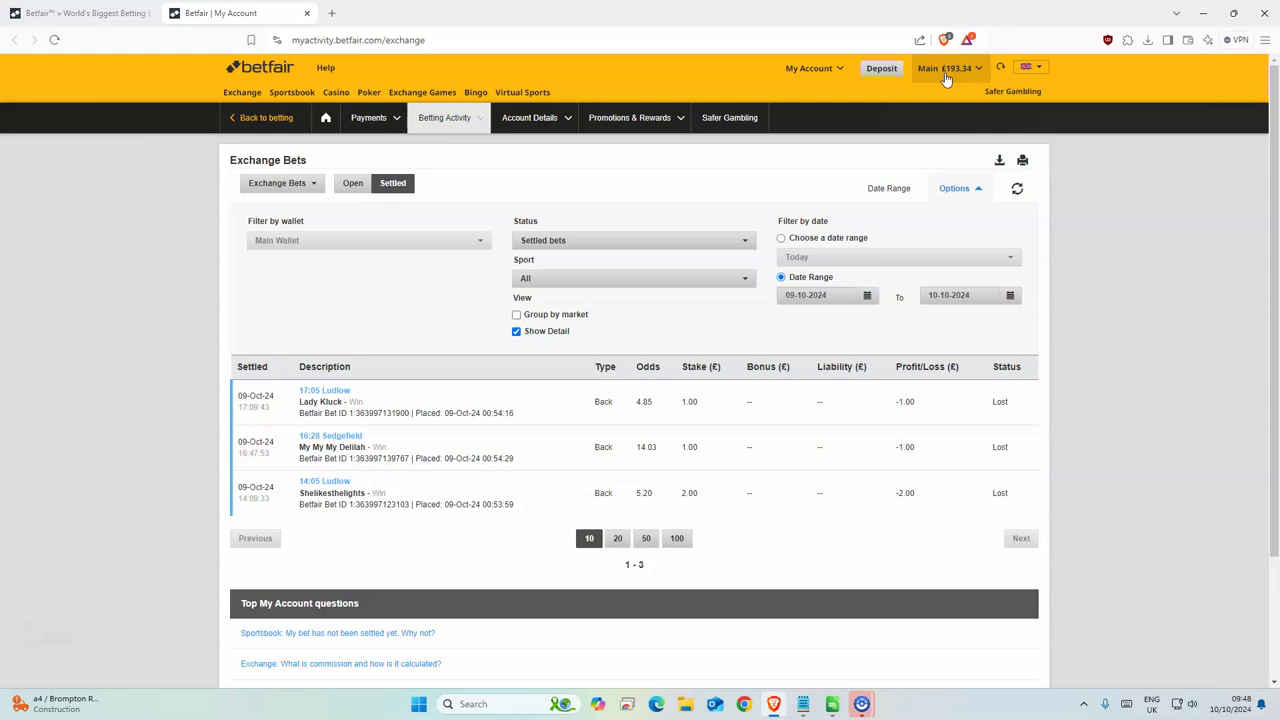
- Switch to the MergedDF.csv spreadsheet in LibreOffice Calc and examine the win odds of the filtered horses
left_click(830, 703)
left_click(393, 327)
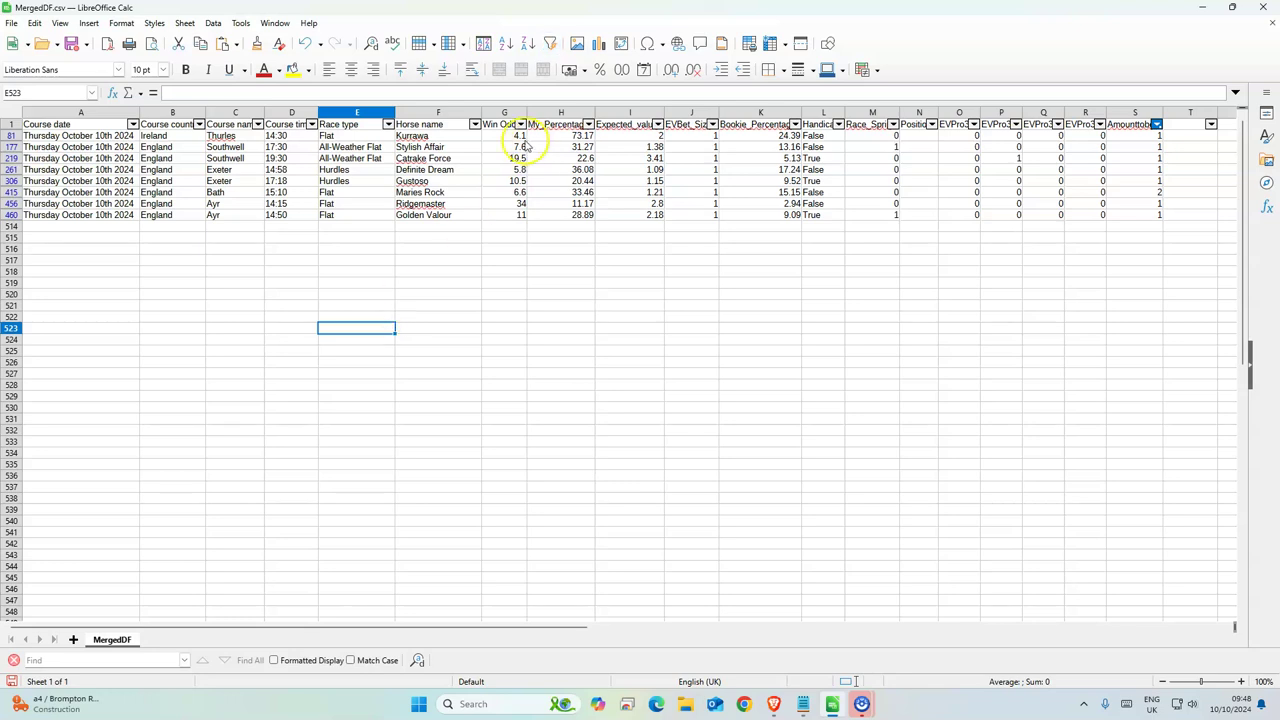
left_click_drag(515, 135, 517, 215)
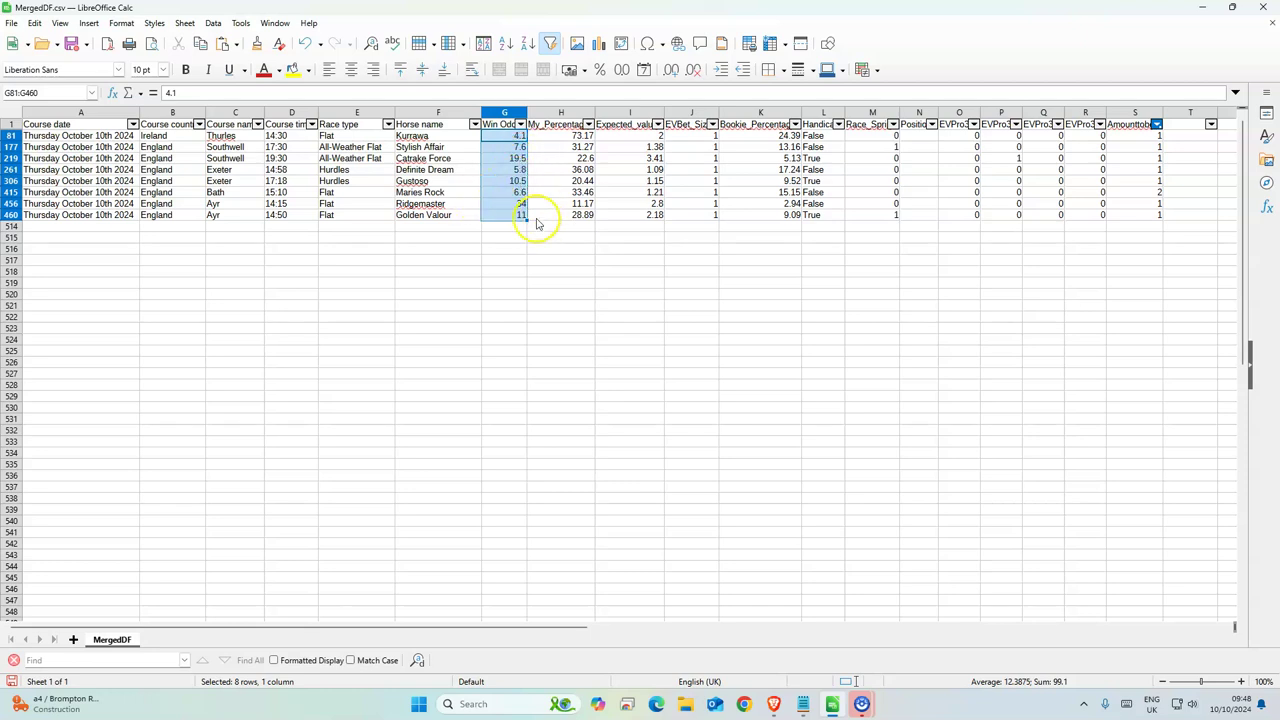
left_click(505, 261)
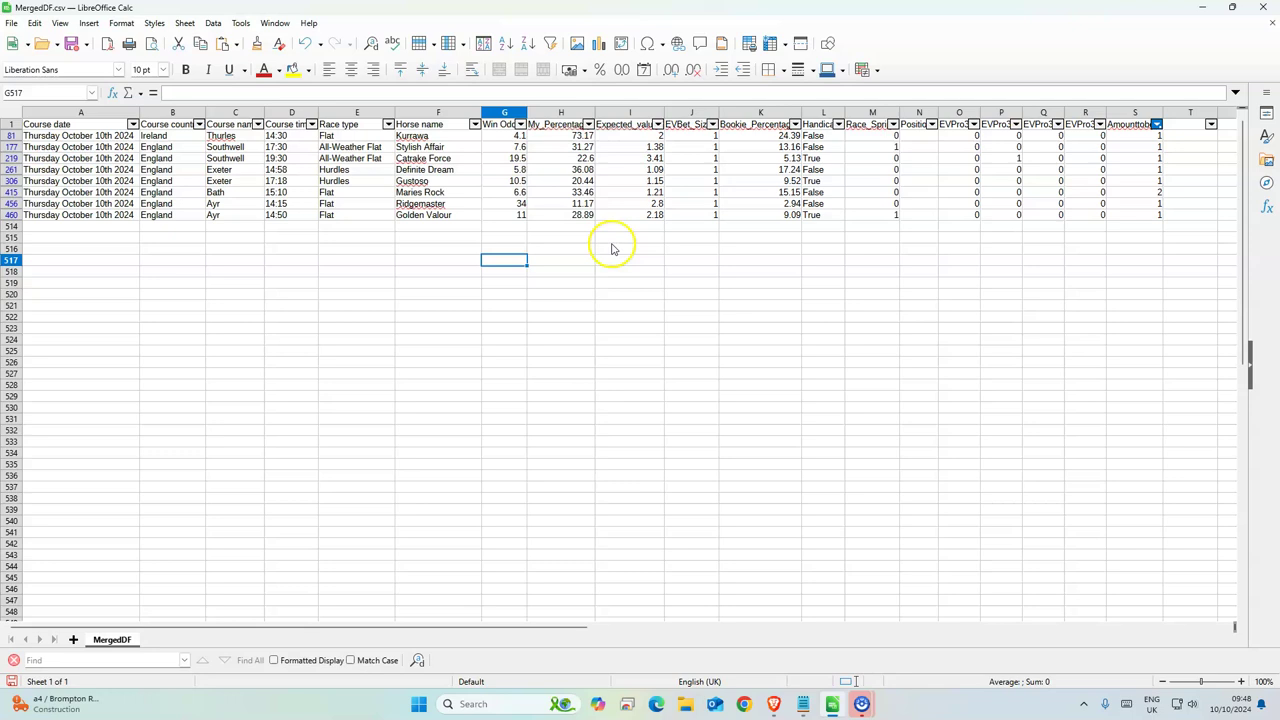
- Highlight the whole Maries Rock row in yellow, marking the horse with a bet amount of 2
left_click(1148, 192)
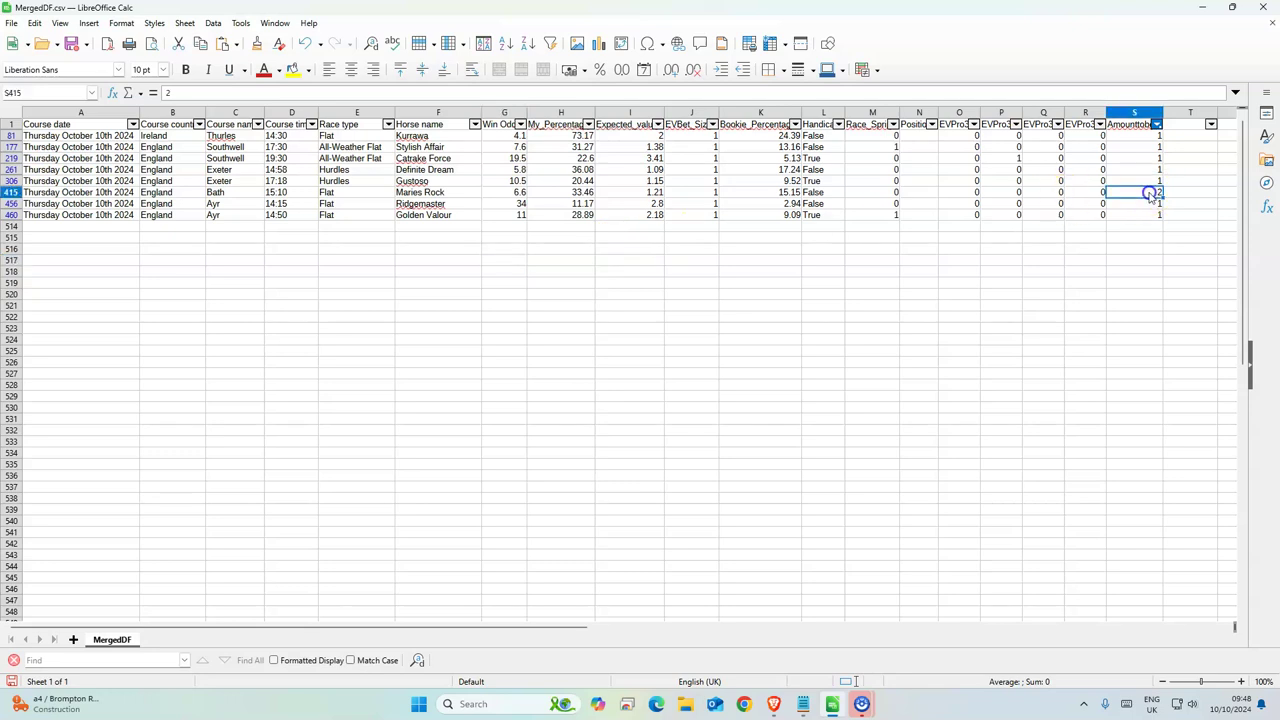
left_click(12, 192)
left_click(292, 69)
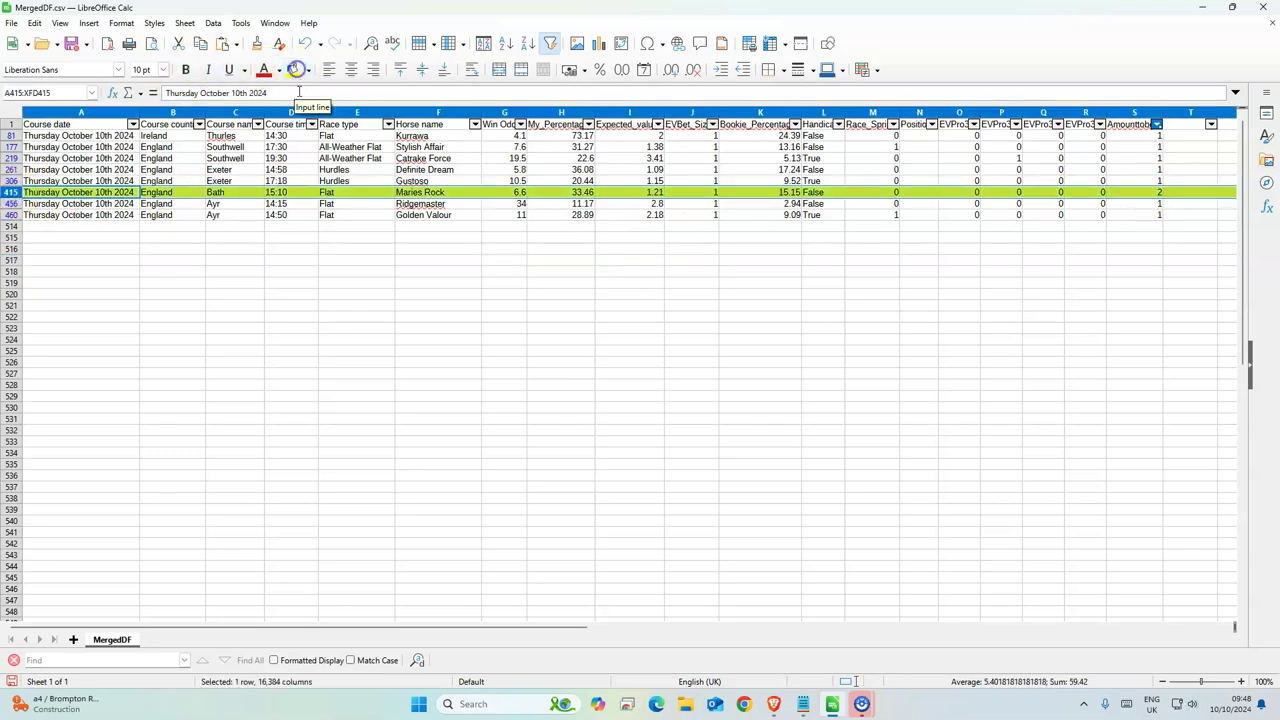
left_click(391, 282)
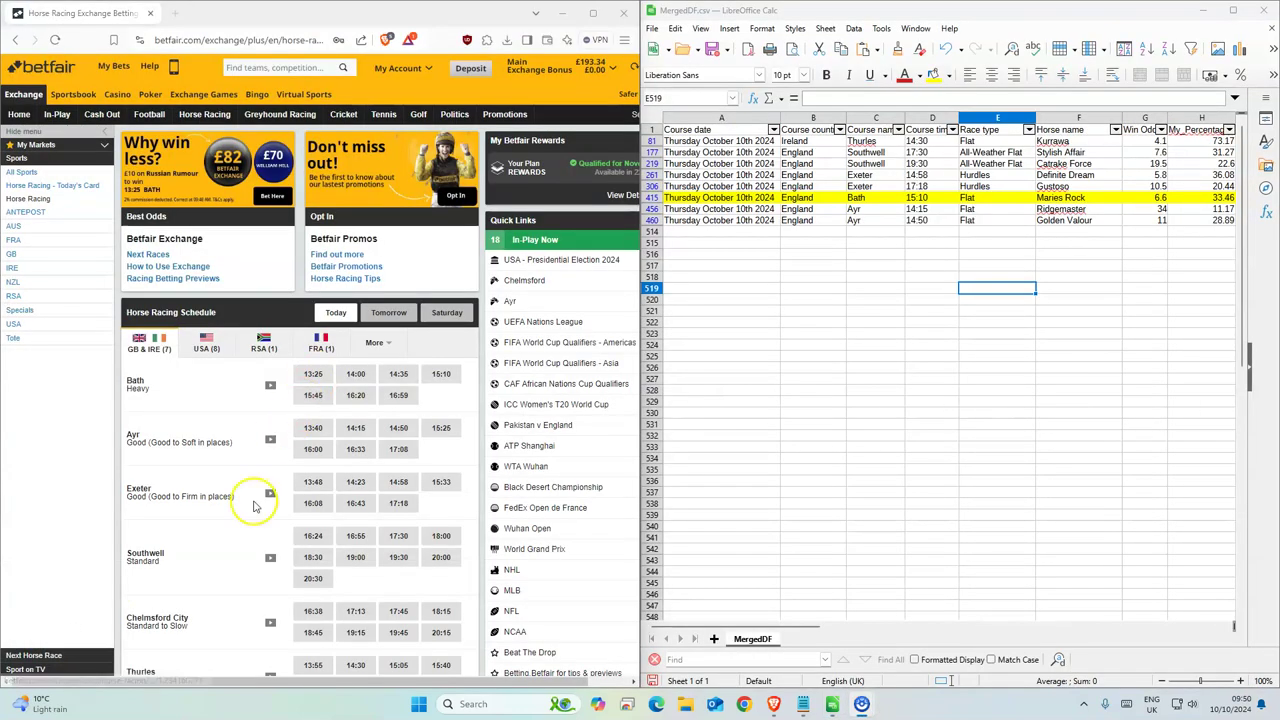
- Open the 14:30 Thurles win market on Betfair and place a £1 back bet on Kurrawa at odds of 4.6
scroll(255, 495, "down", 2)
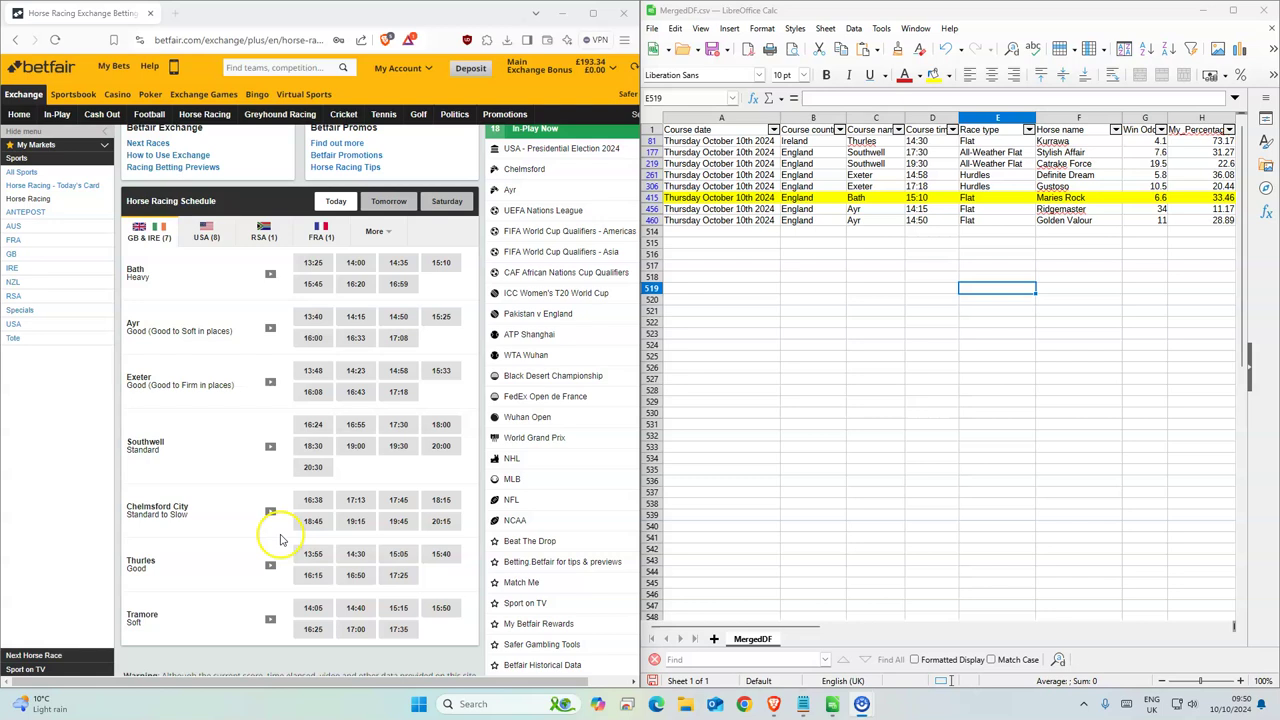
left_click(355, 553)
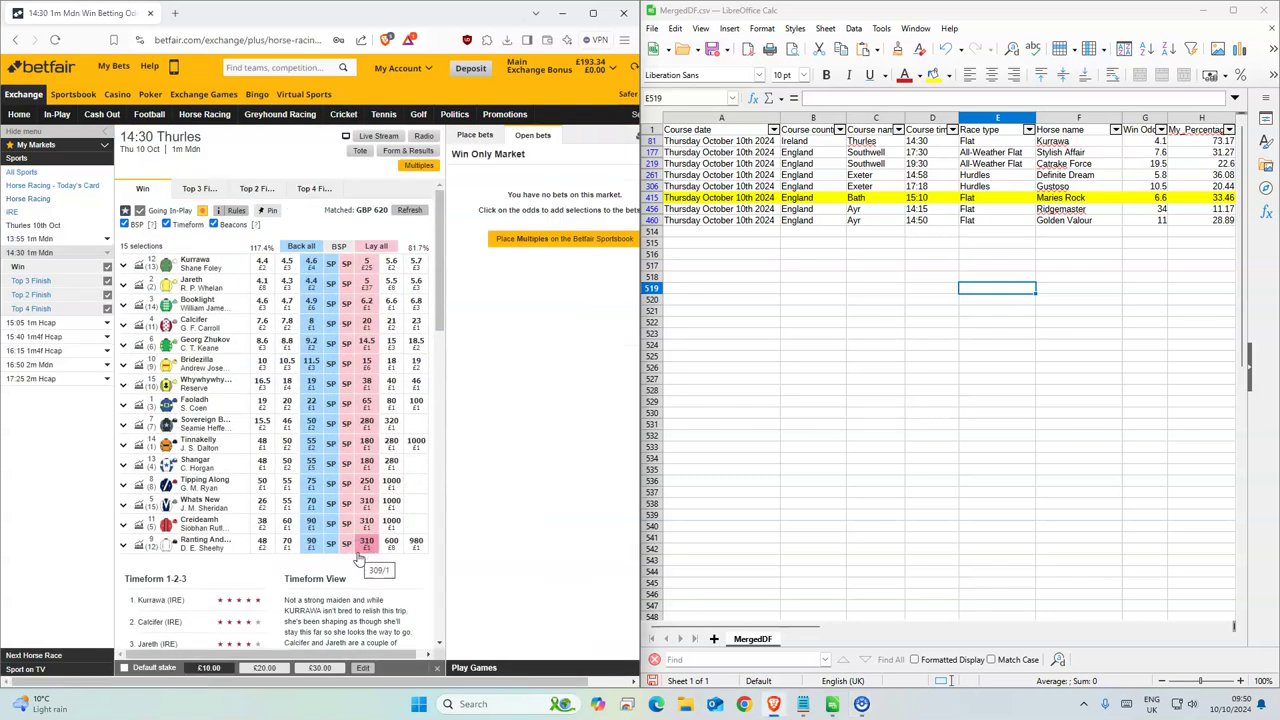
left_click(331, 404)
left_click(311, 265)
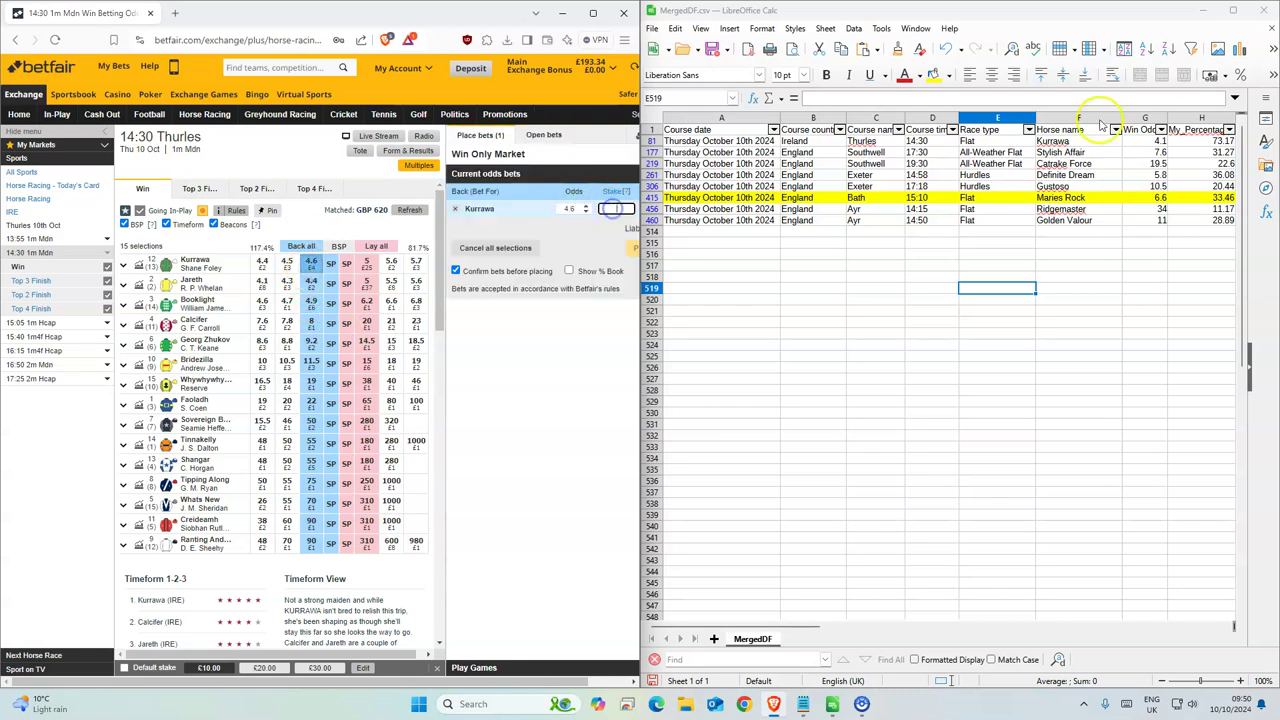
left_click(1145, 141)
left_click(612, 208)
type("1")
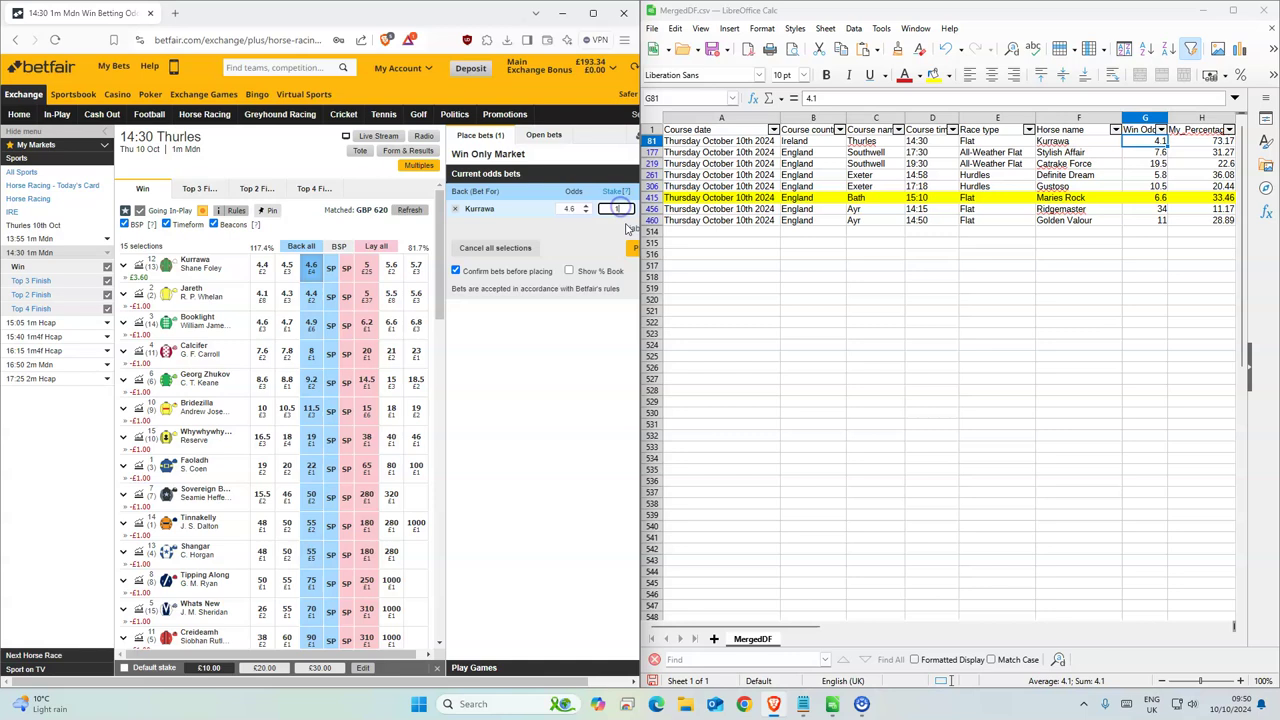
left_click(631, 247)
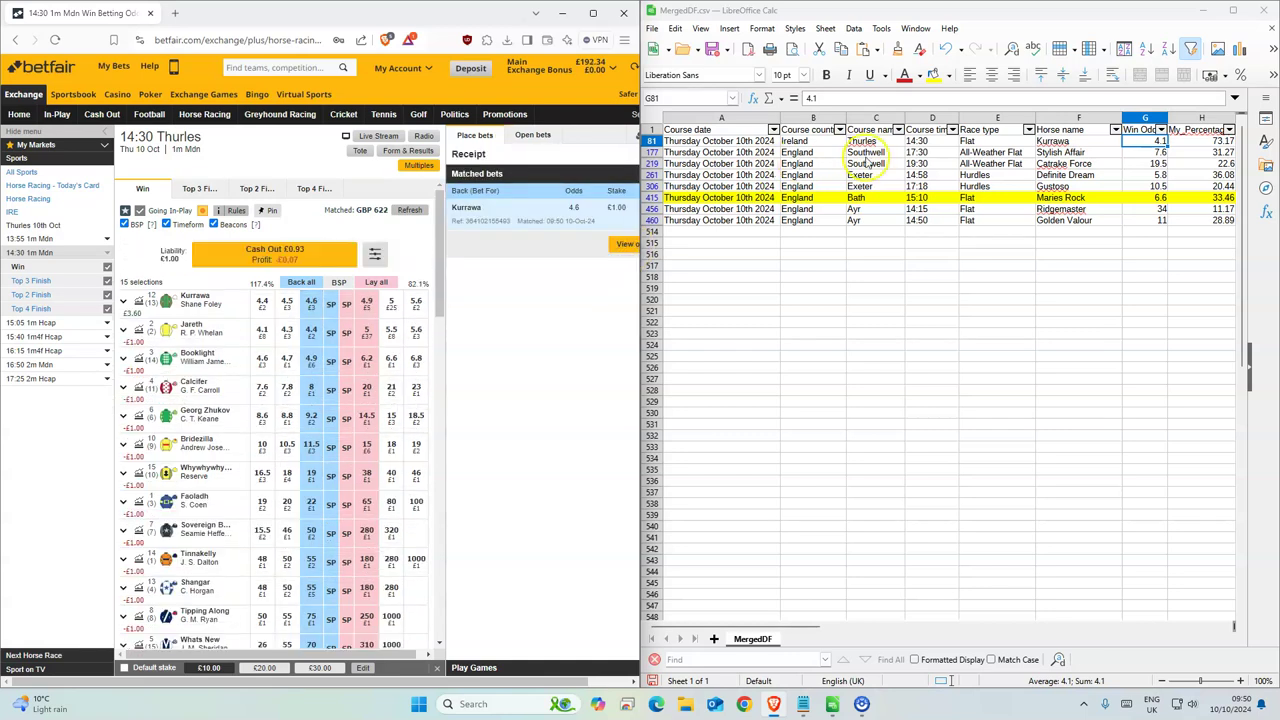
- Open the 17:30 Southwell win market and add a back selection for Stylish Affair to the betslip
left_click(931, 152)
left_click(204, 114)
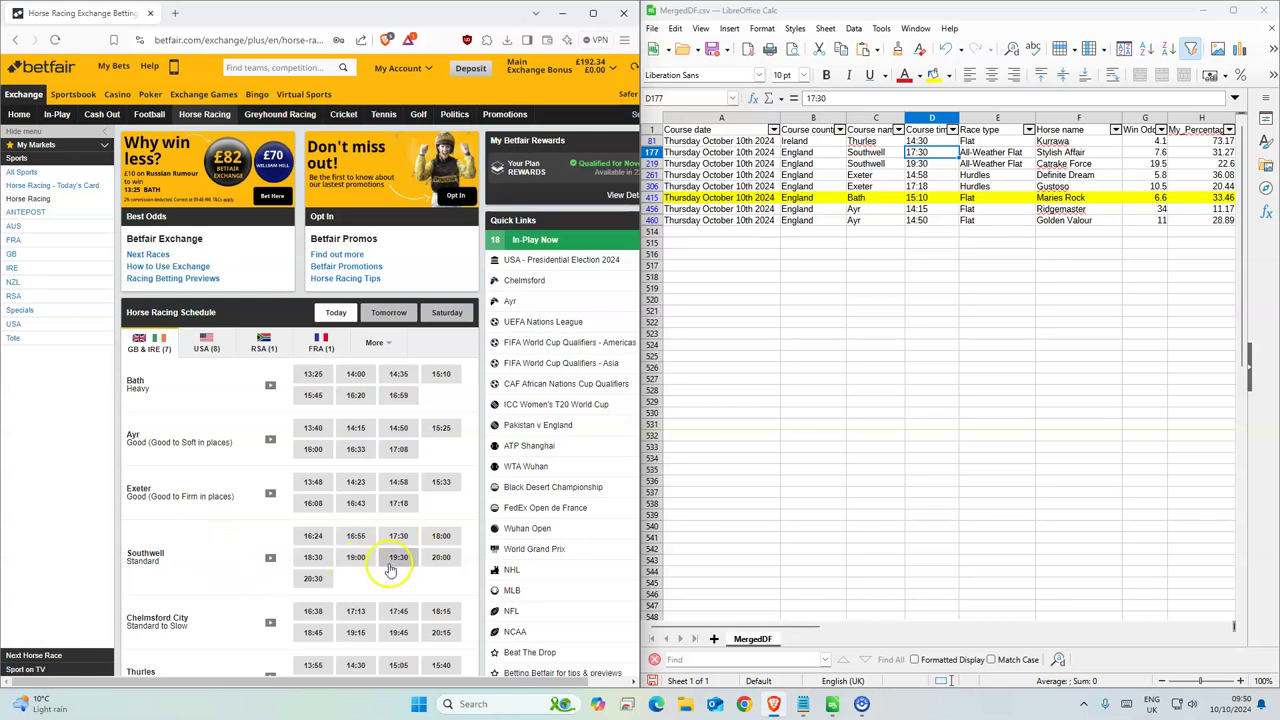
left_click(399, 535)
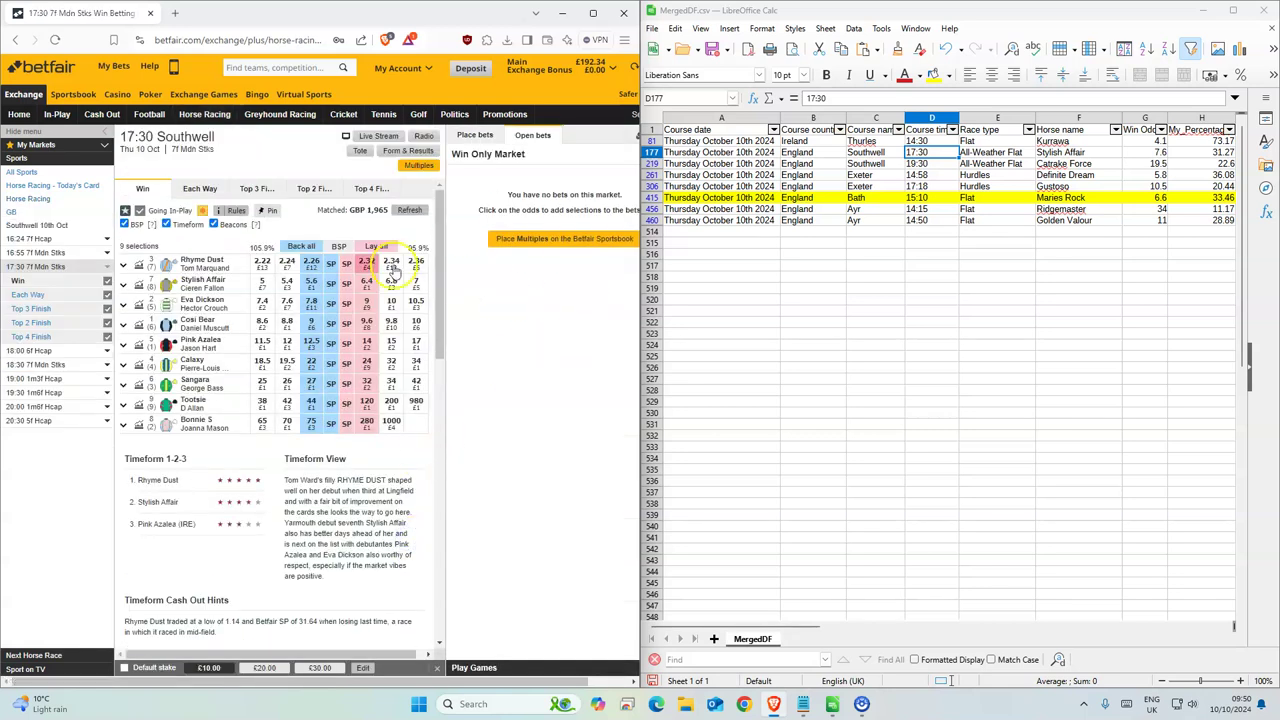
left_click(313, 285)
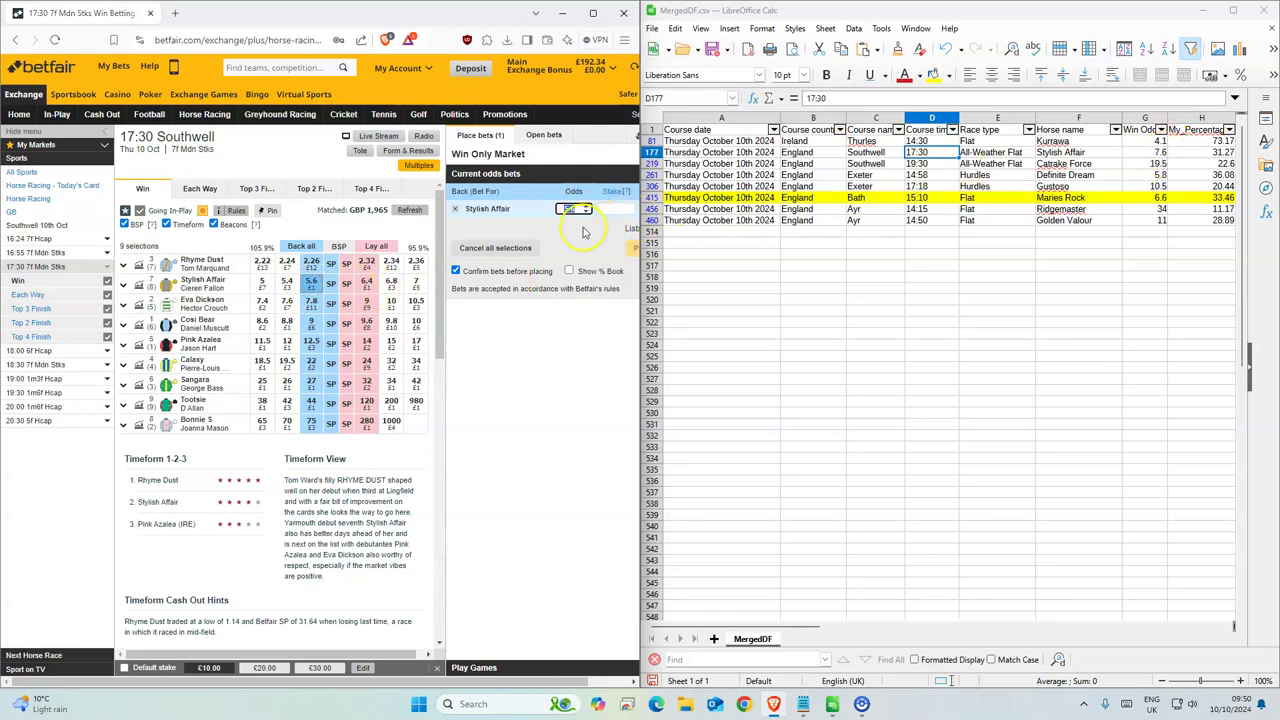
- Place the Stylish Affair bet at odds of 7.6 with a £1 stake, and set the unmatched bet to Take SP at in-play
type("7")
left_click(617, 211)
type("1")
left_click(630, 249)
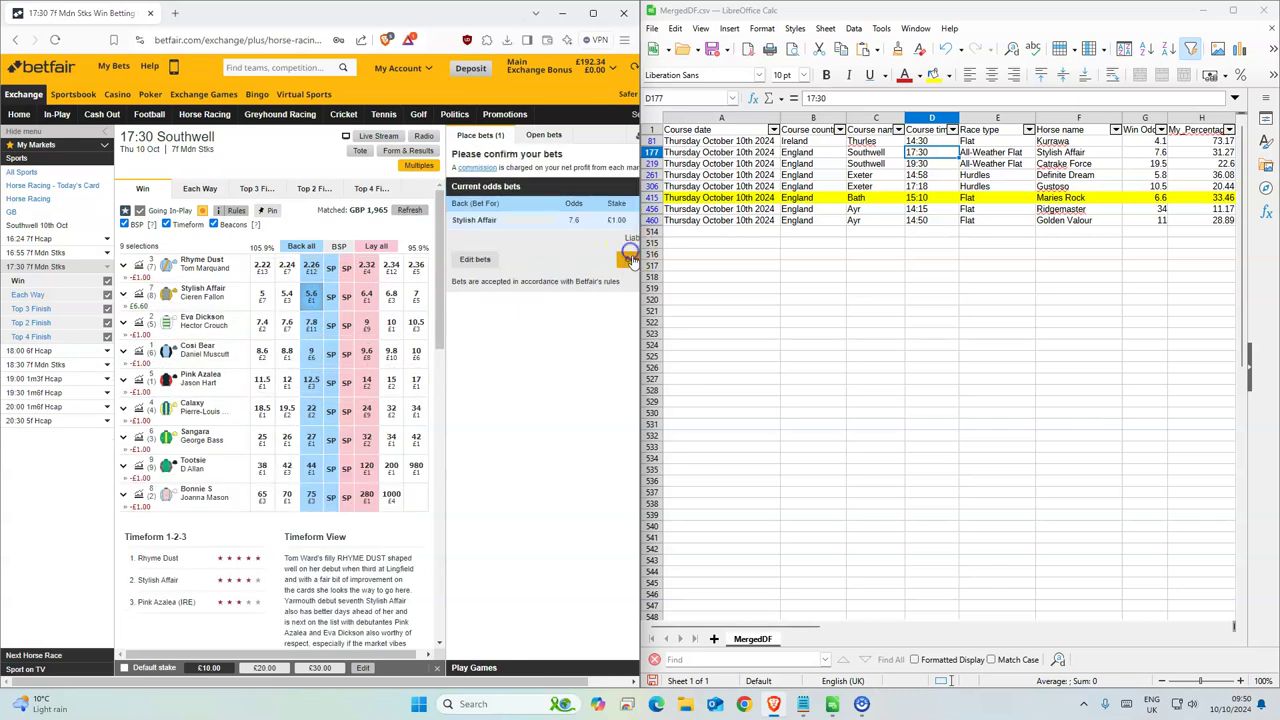
left_click(628, 252)
left_click_drag(640, 256, 677, 256)
left_click(583, 188)
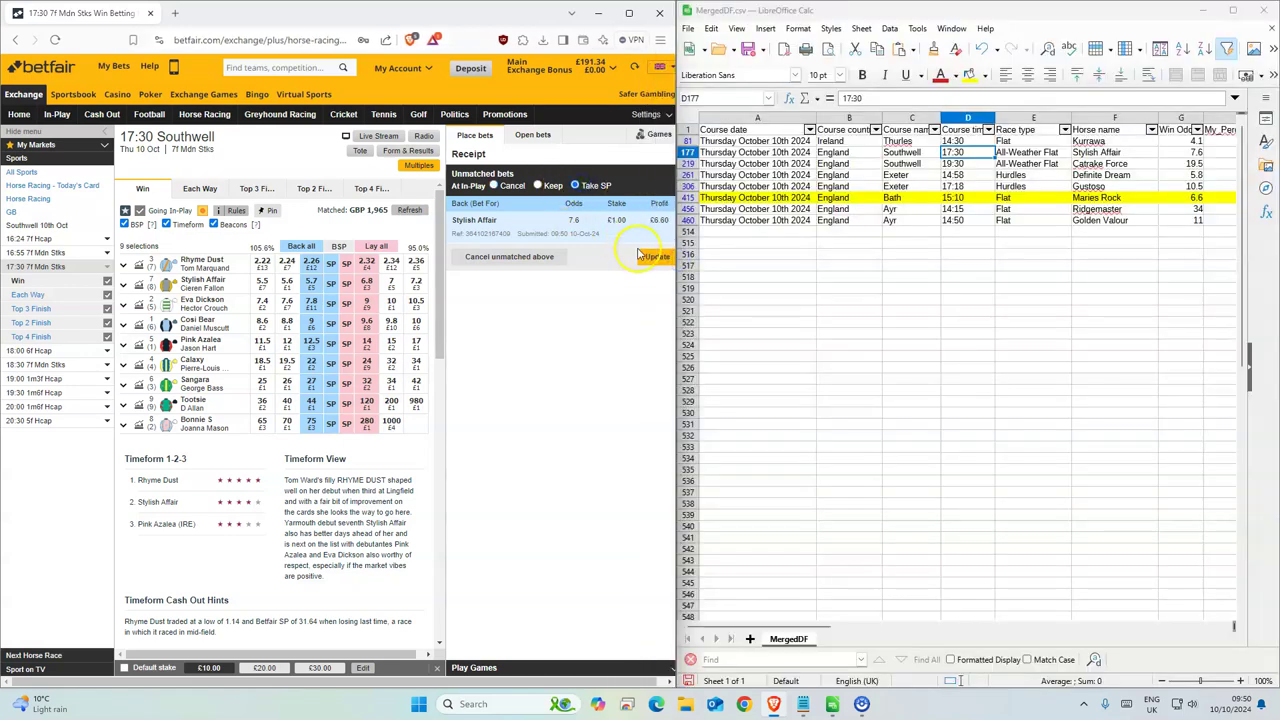
- Open the 19:30 Southwell win market and place a £1 back bet on Catrake Force at odds of 26
left_click(1008, 164)
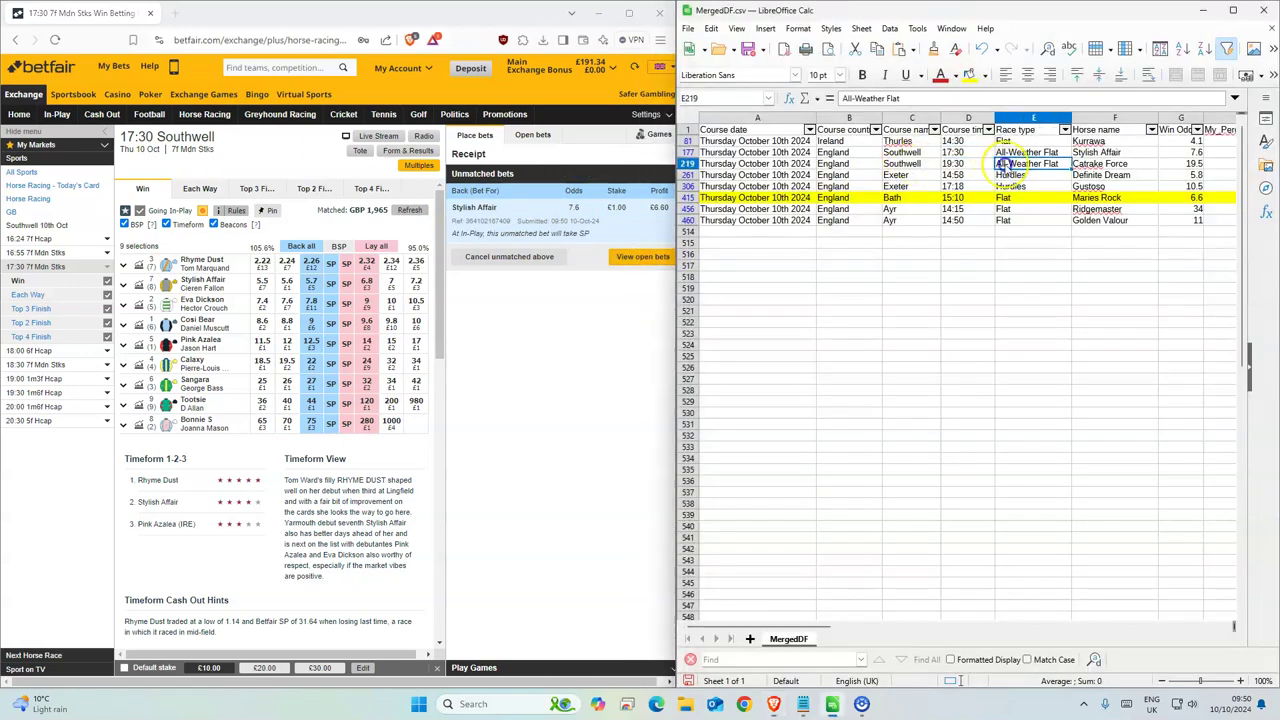
left_click(36, 393)
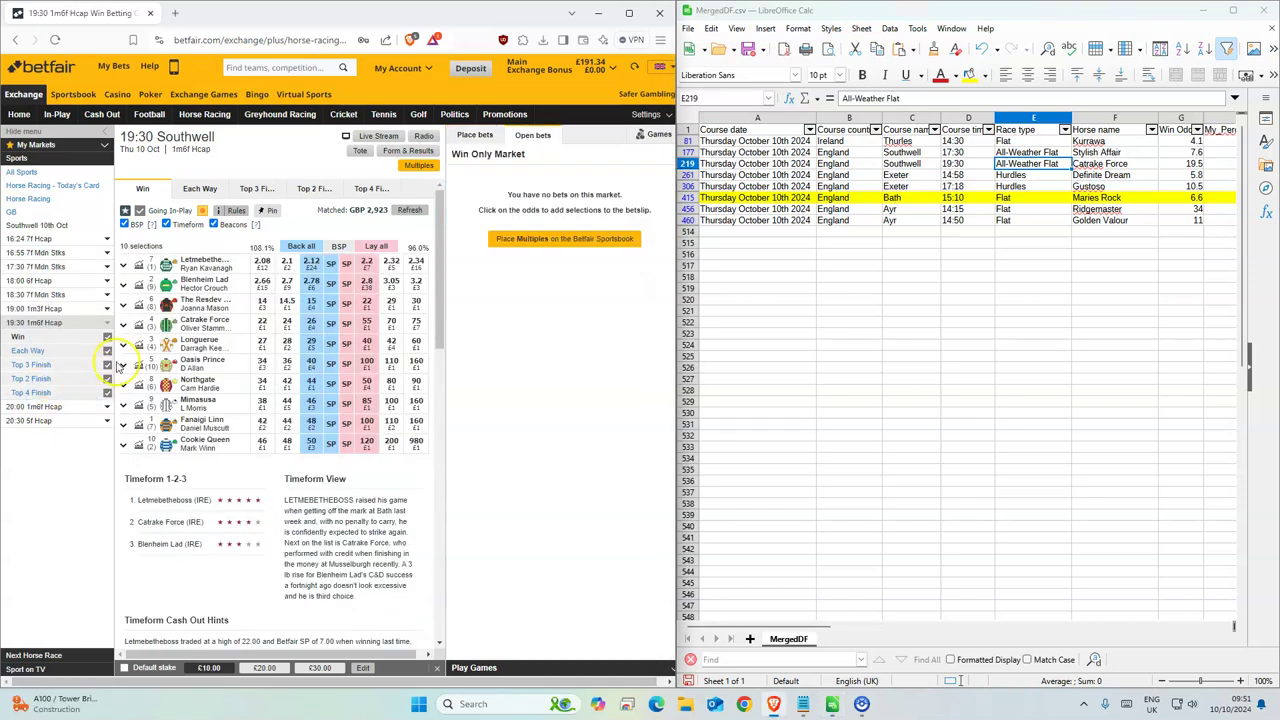
left_click(310, 332)
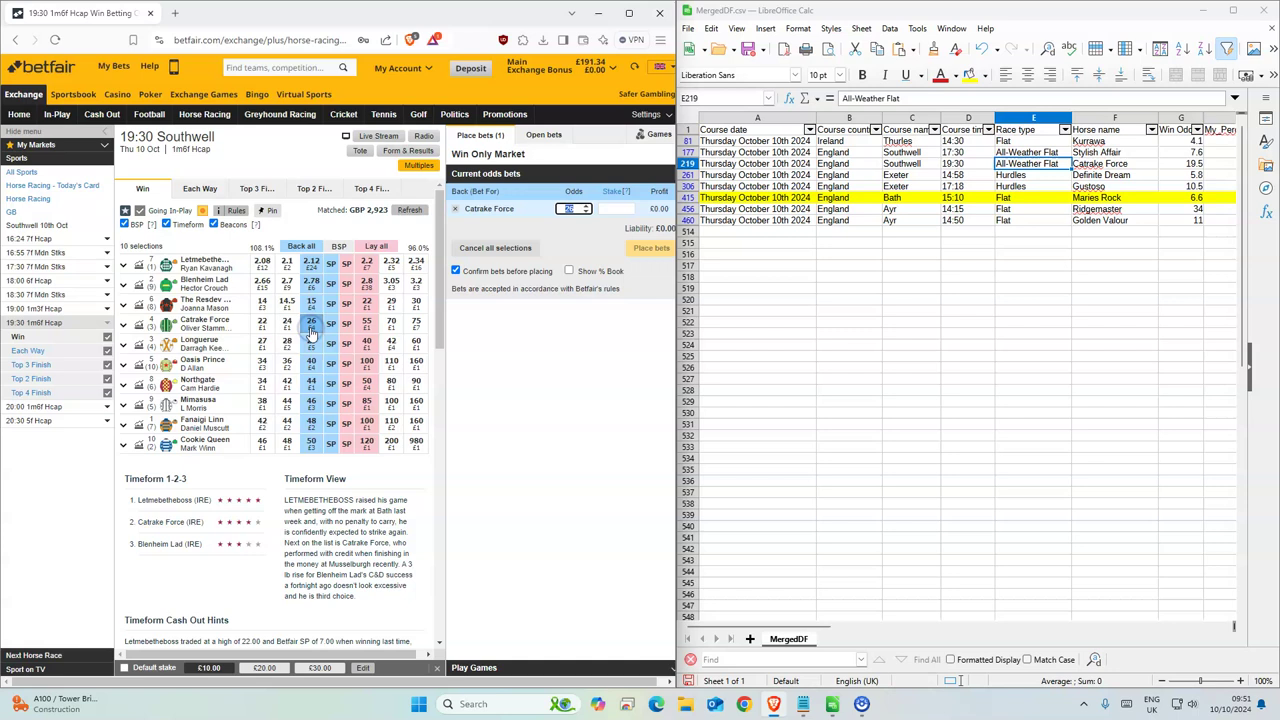
left_click(365, 290)
left_click(620, 208)
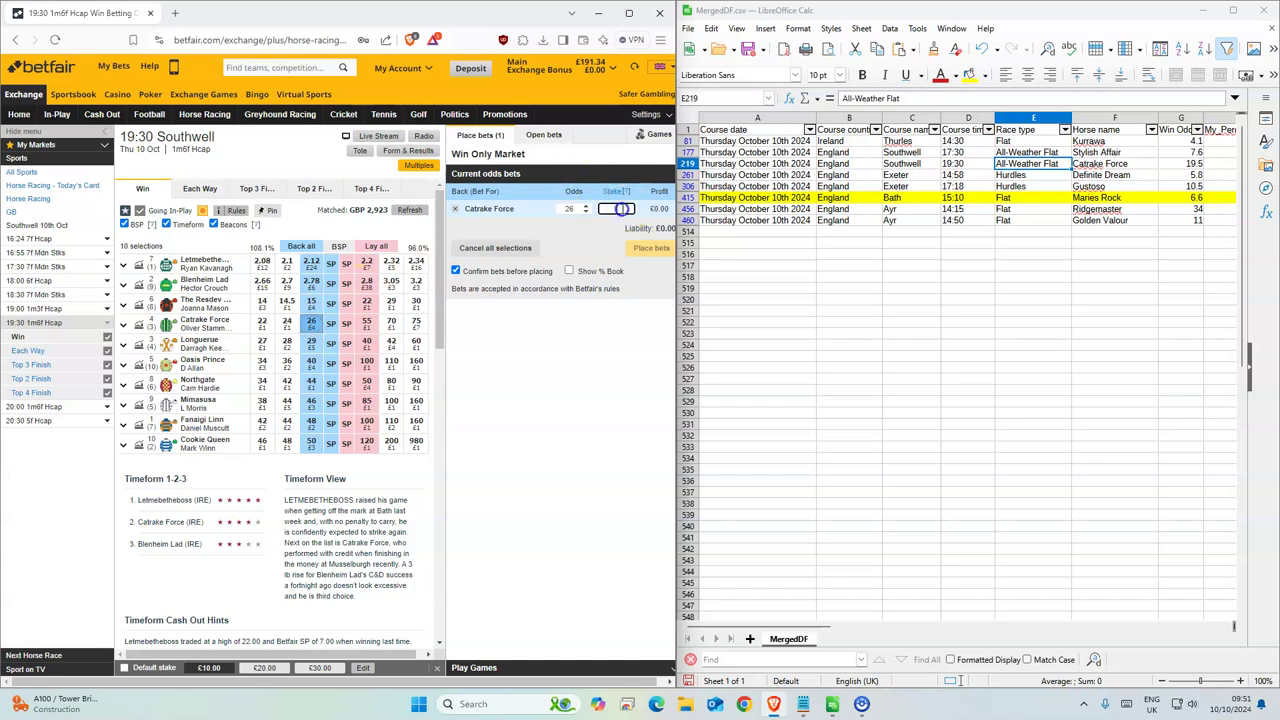
type("1")
left_click(563, 207)
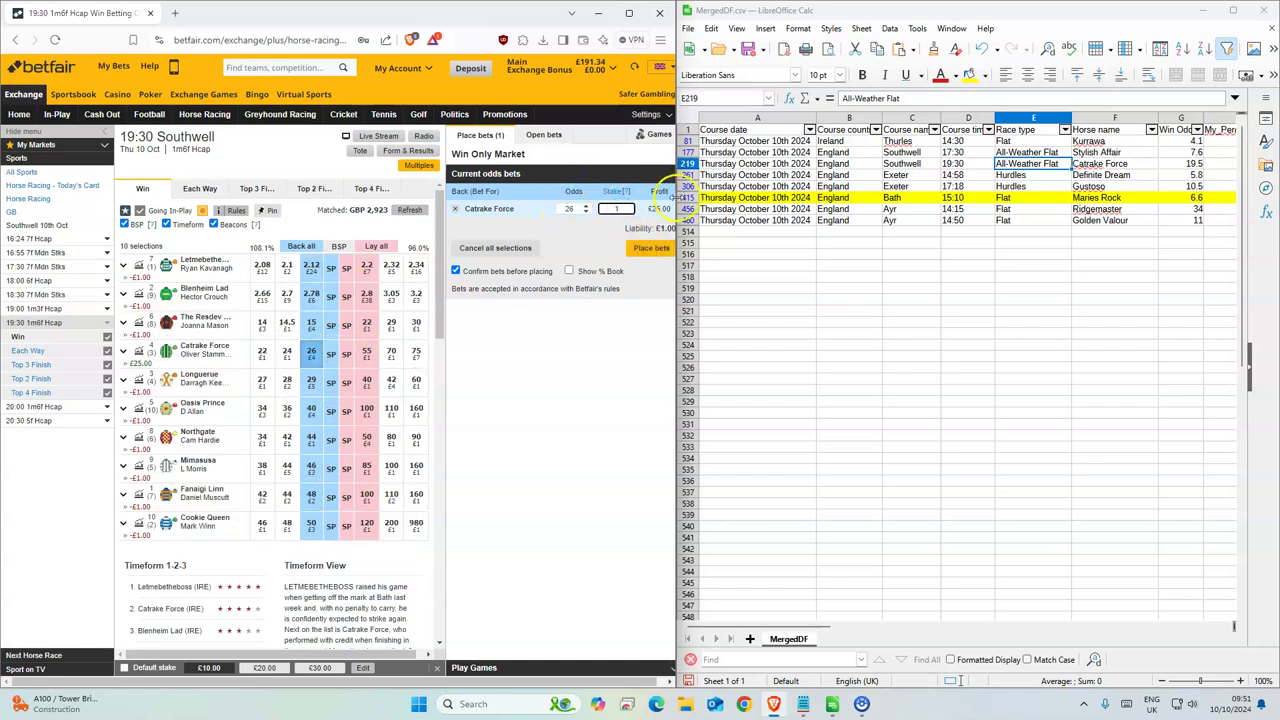
left_click(1196, 163)
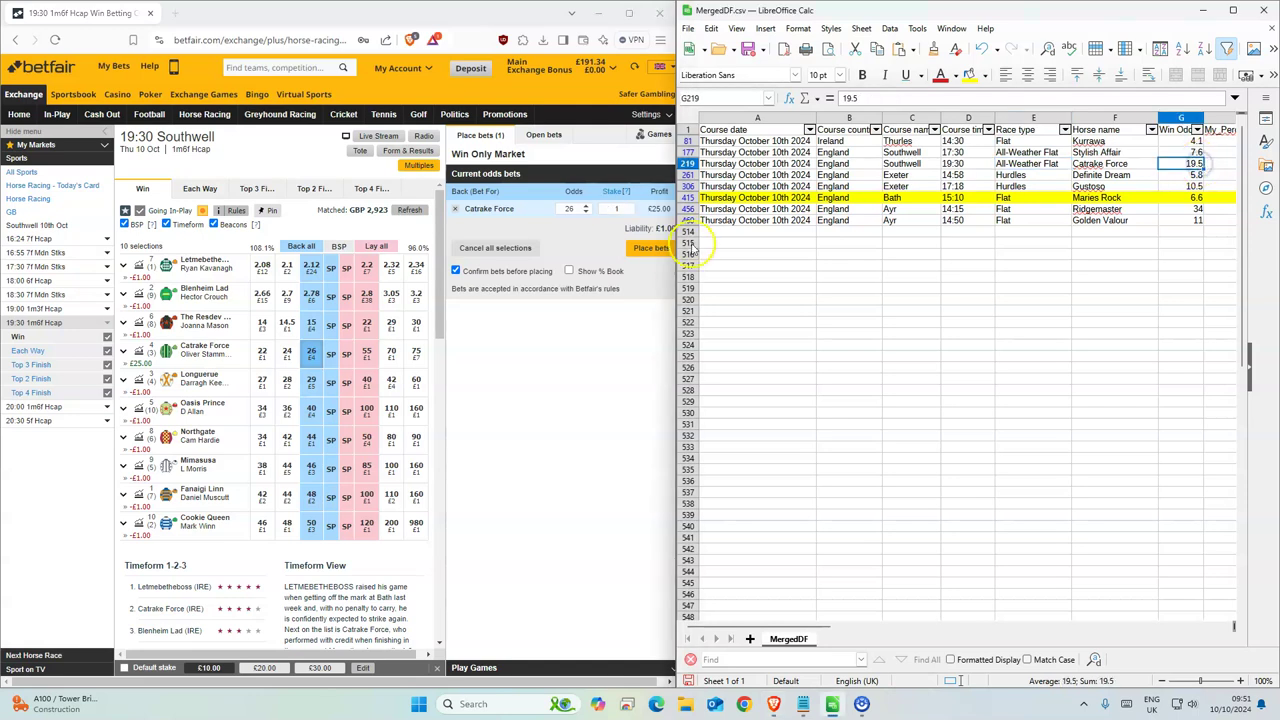
left_click(651, 248)
left_click(650, 250)
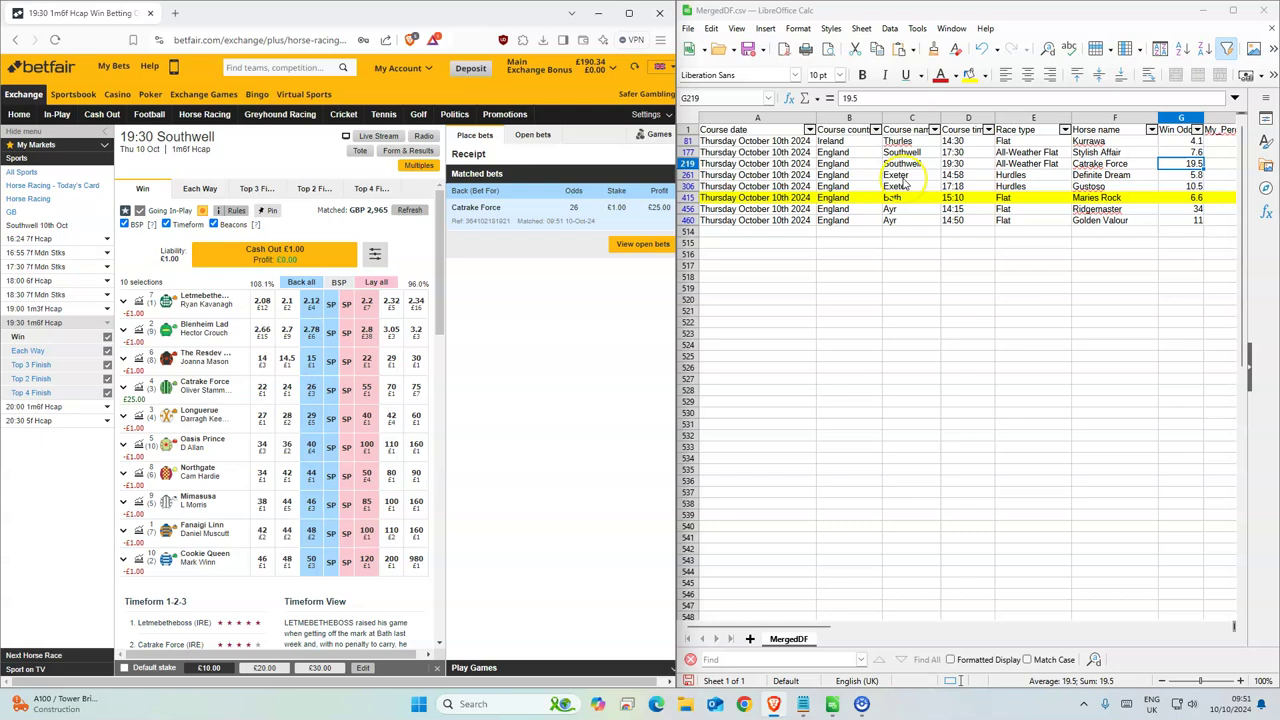
- Open the 14:58 Exeter win market and add a back selection for Definite Dream to the betslip
left_click(902, 176)
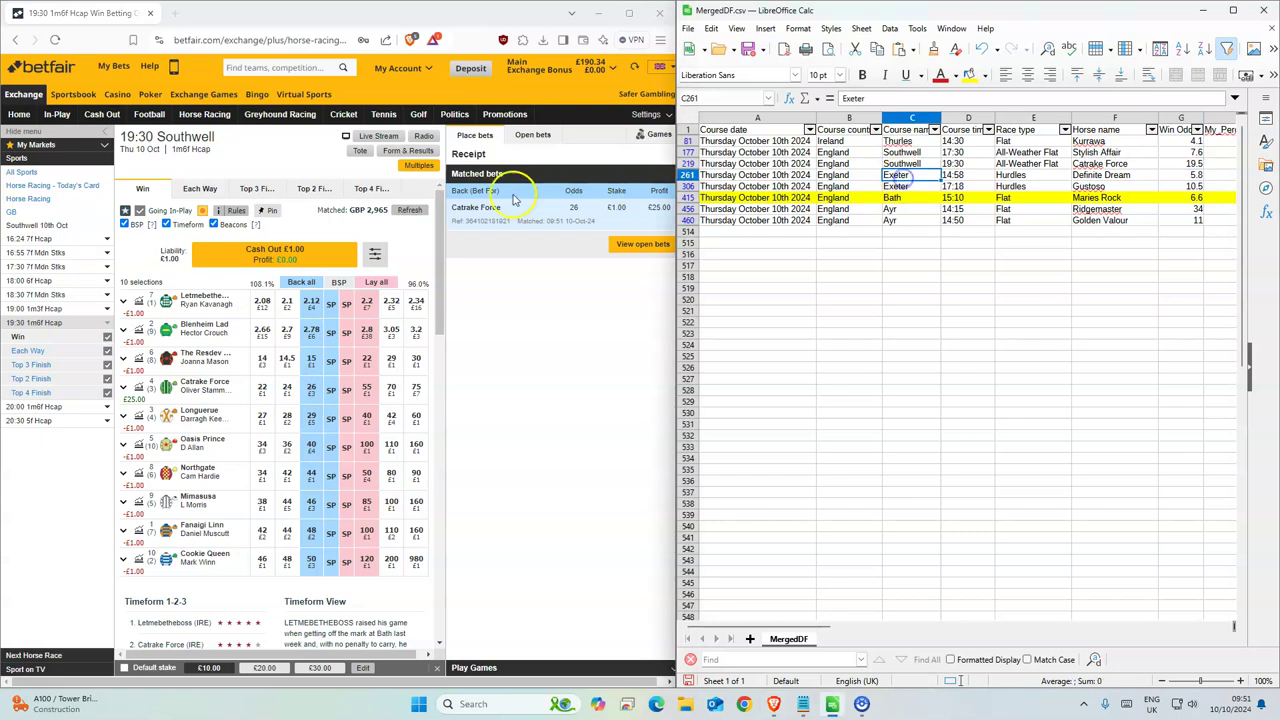
left_click(184, 117)
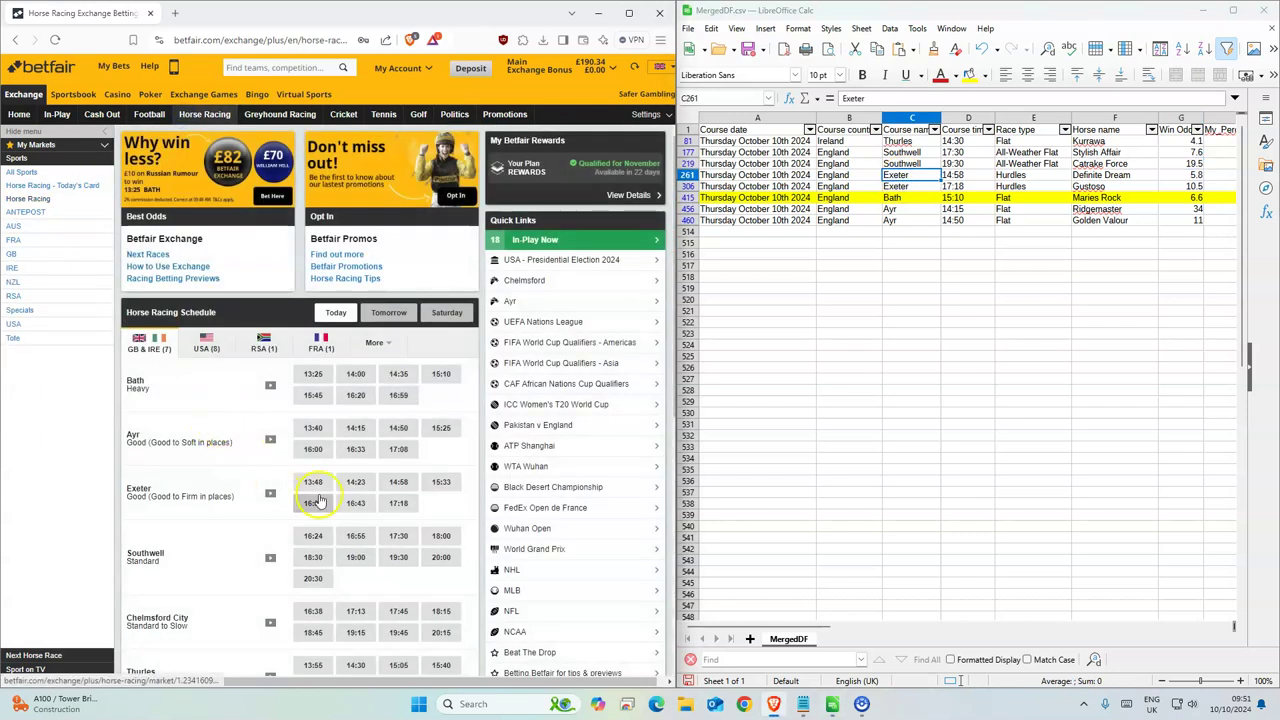
left_click(398, 481)
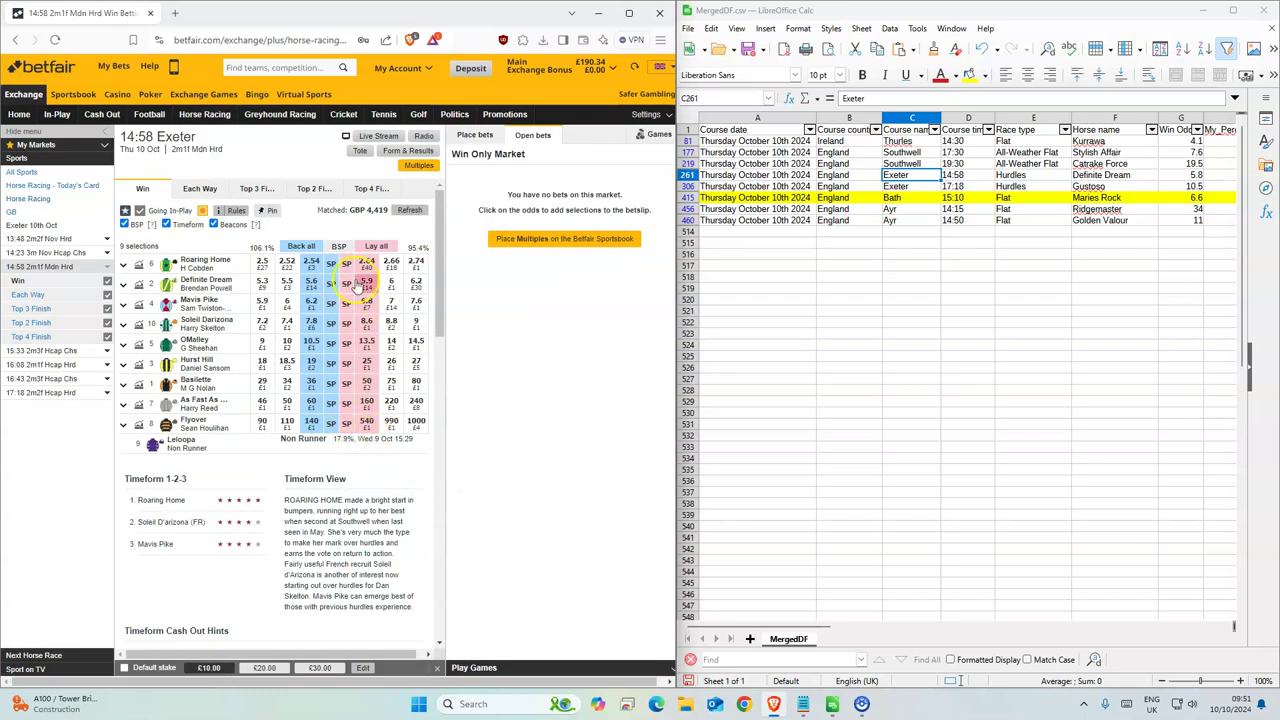
left_click(312, 287)
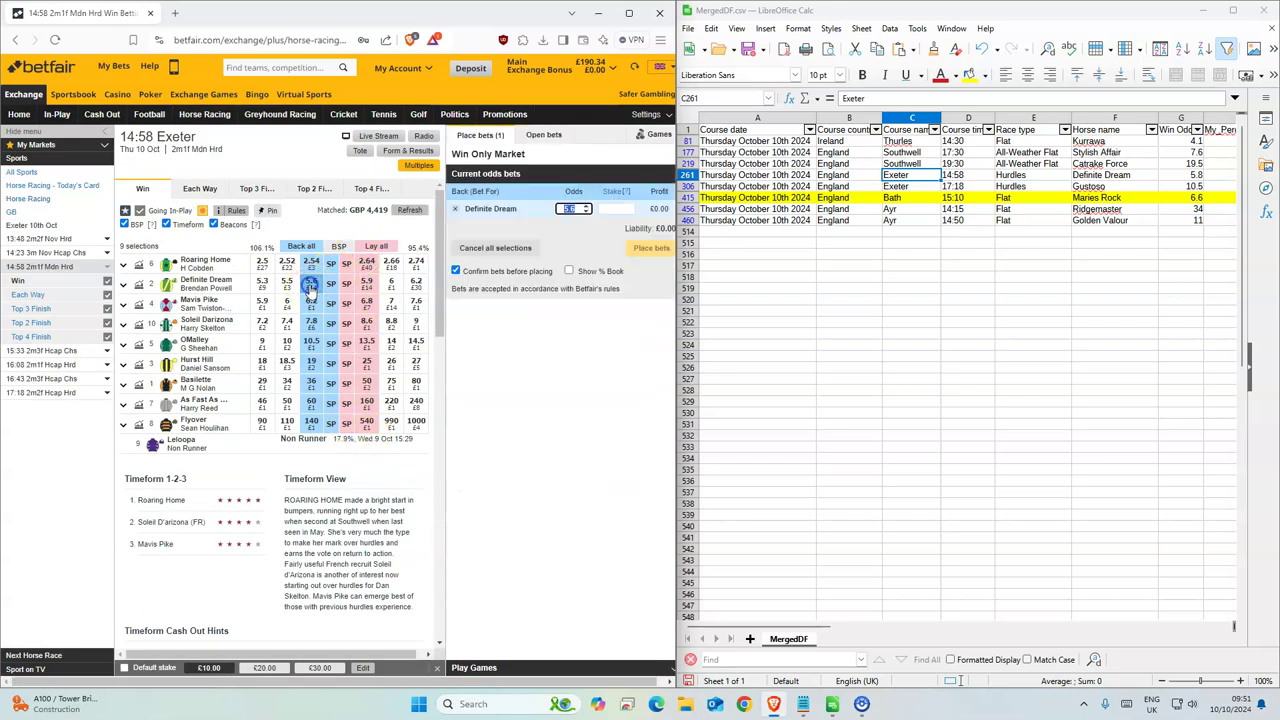
- Place the Definite Dream bet at odds of 5.8 with a £1 stake, and set the unmatched bet to Take SP at in-play
left_click(1190, 175)
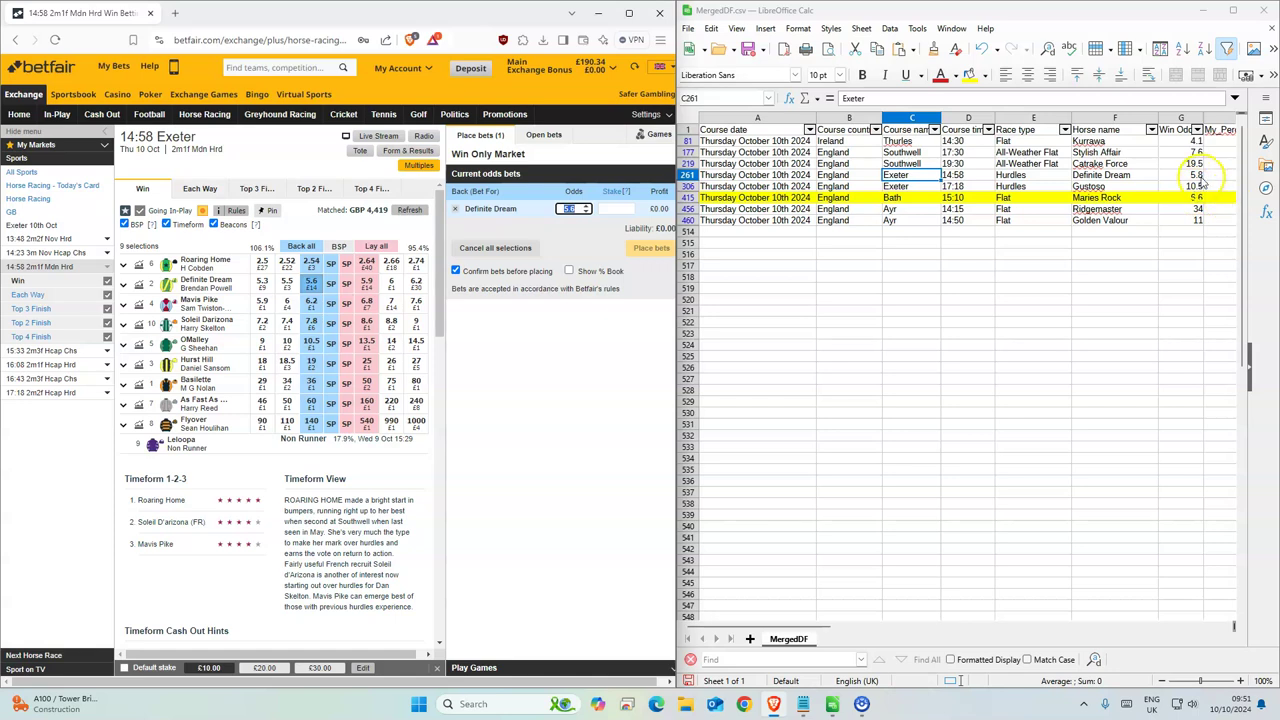
left_click(571, 209)
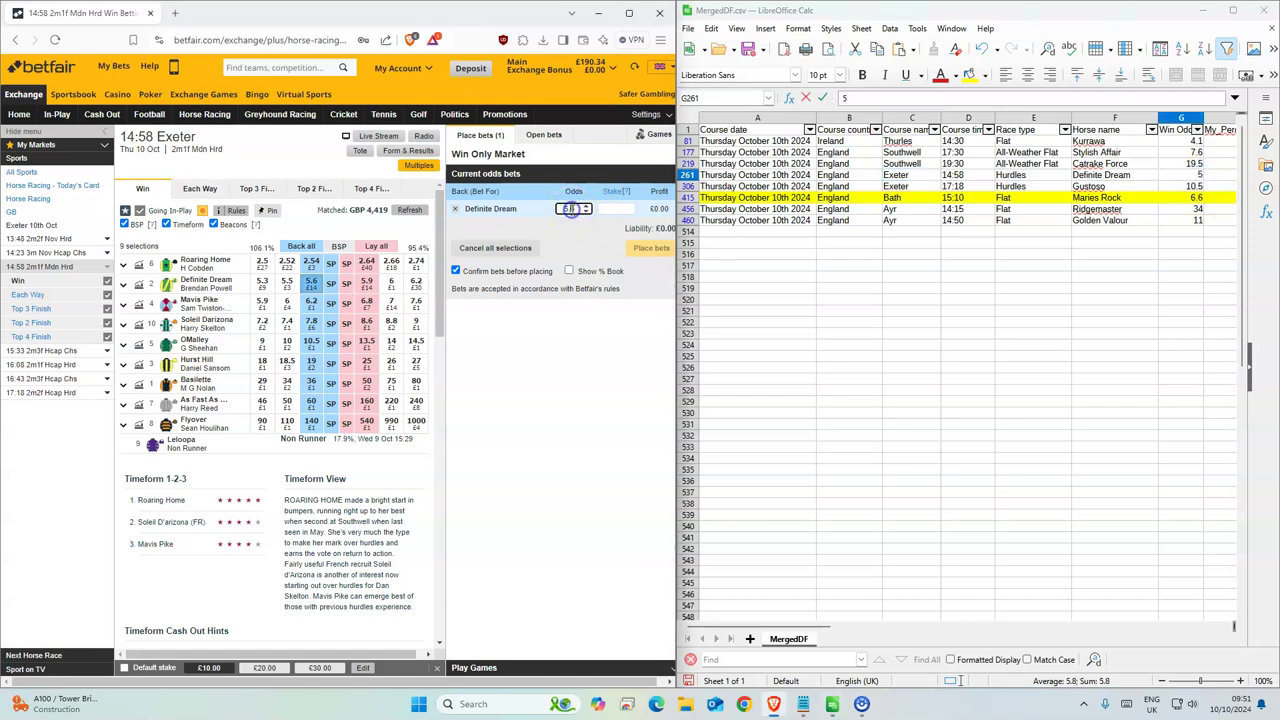
double_click(574, 209)
type("1")
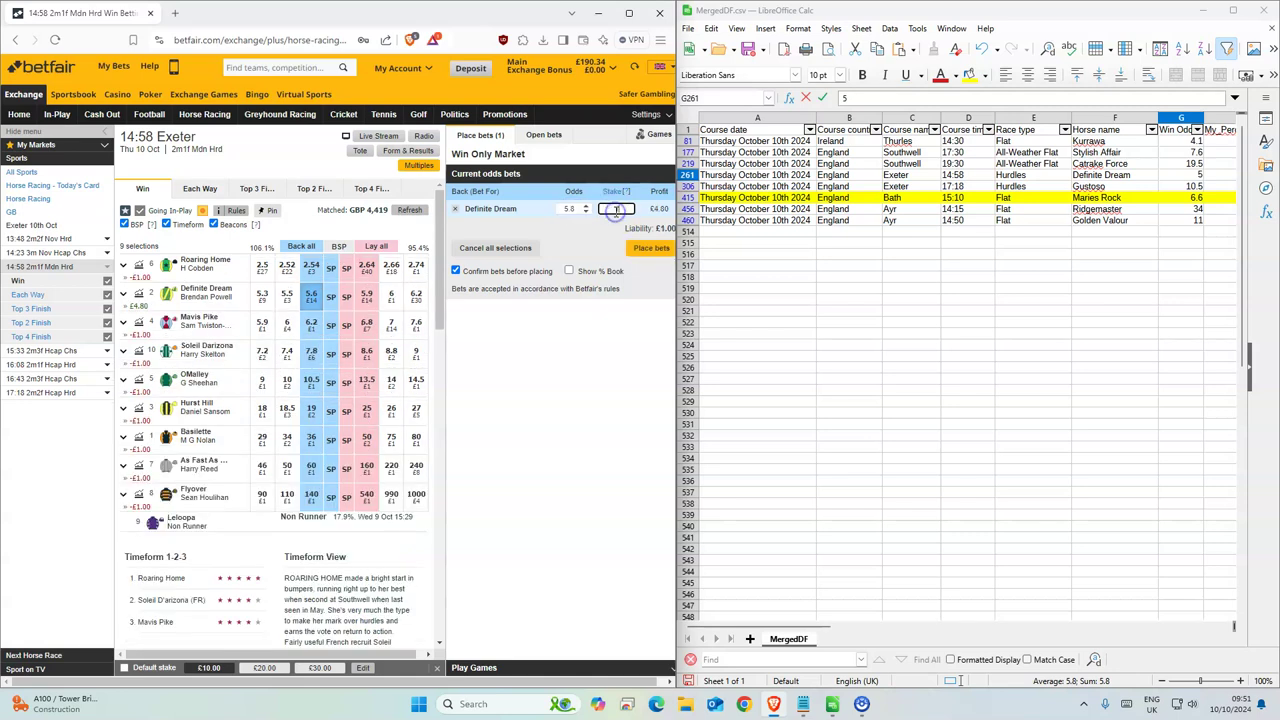
left_click(651, 248)
left_click(645, 257)
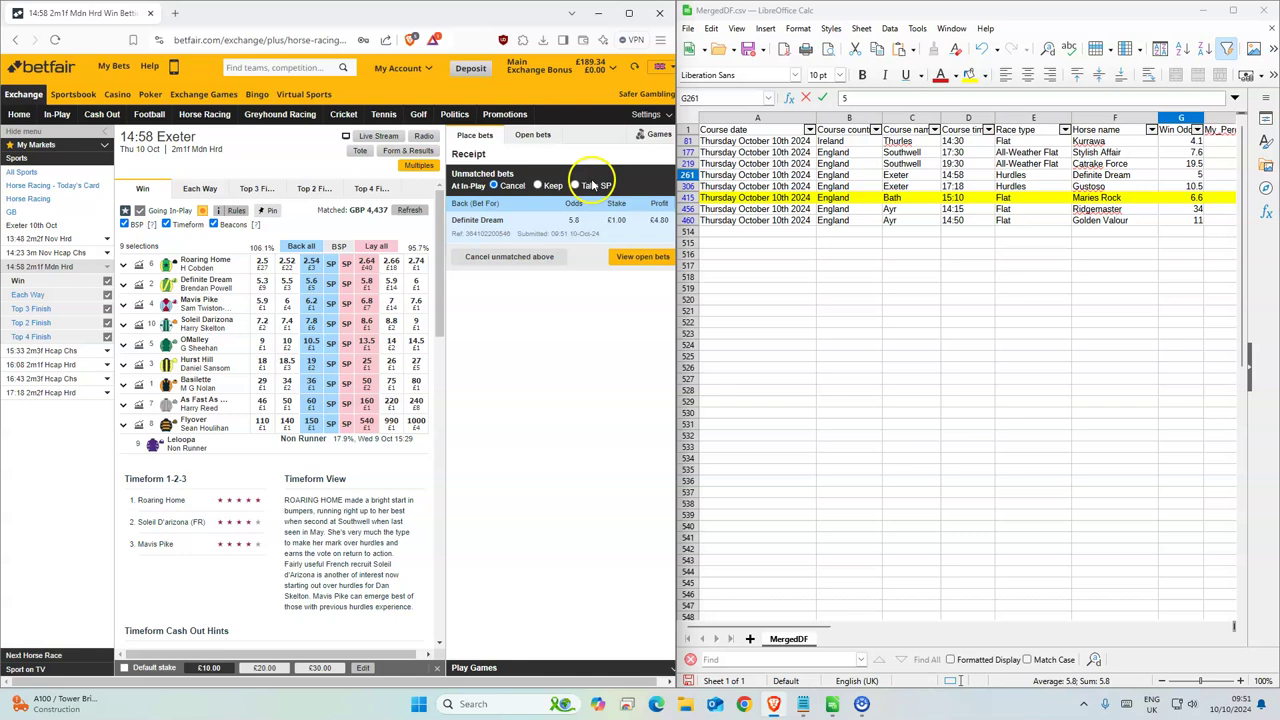
left_click(655, 257)
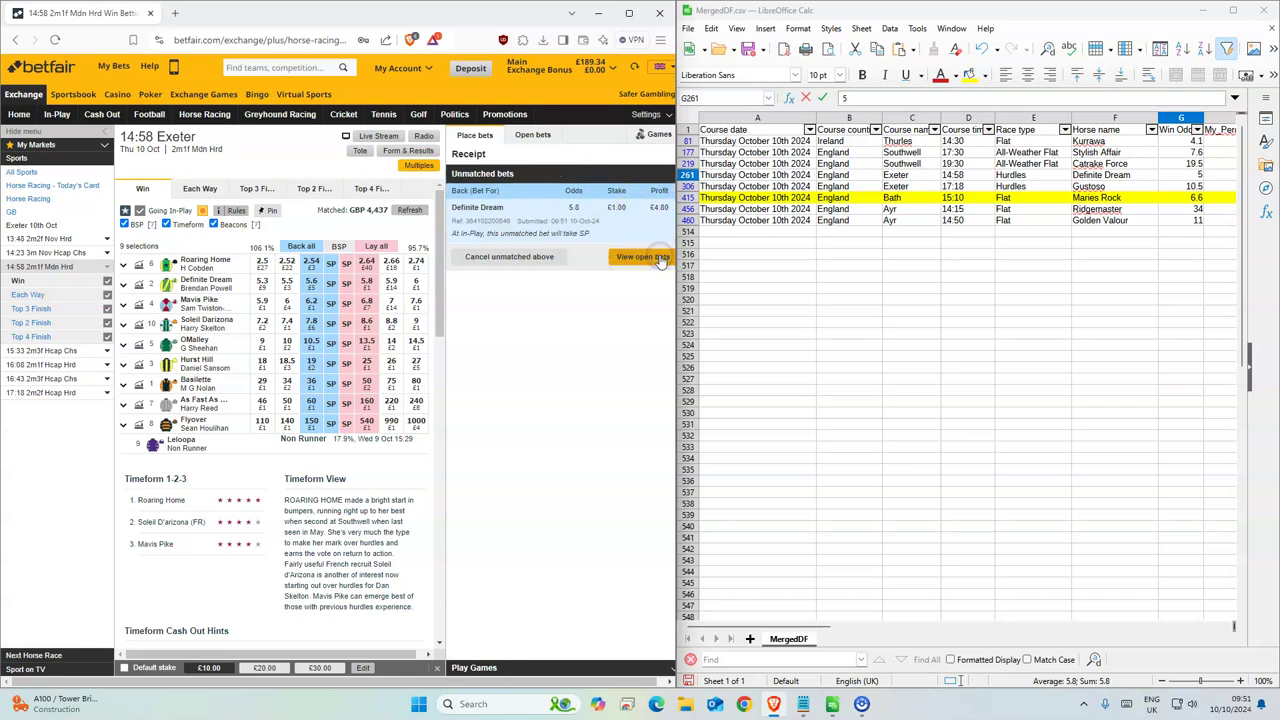
- Place a £1 back bet on Gustoso at odds of 12 in the 17:18 Exeter win market, and set the unmatched bet to Take SP at in-play
left_click(908, 186)
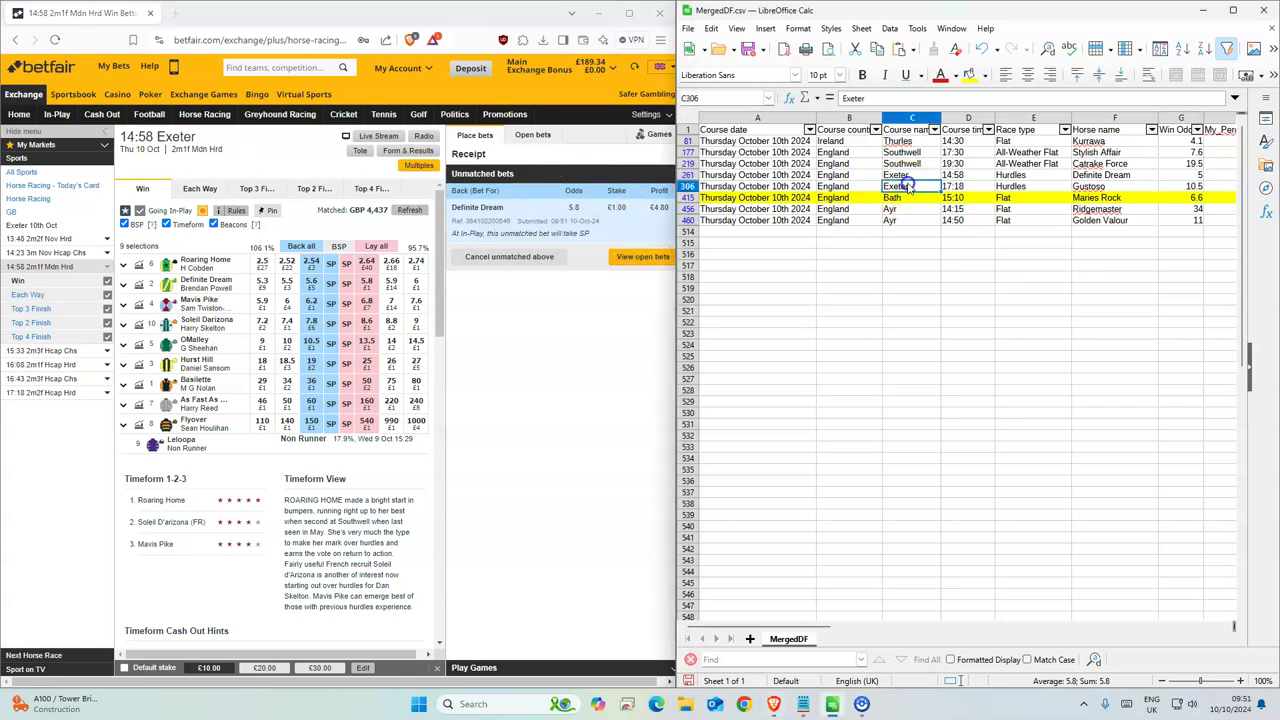
left_click(50, 392)
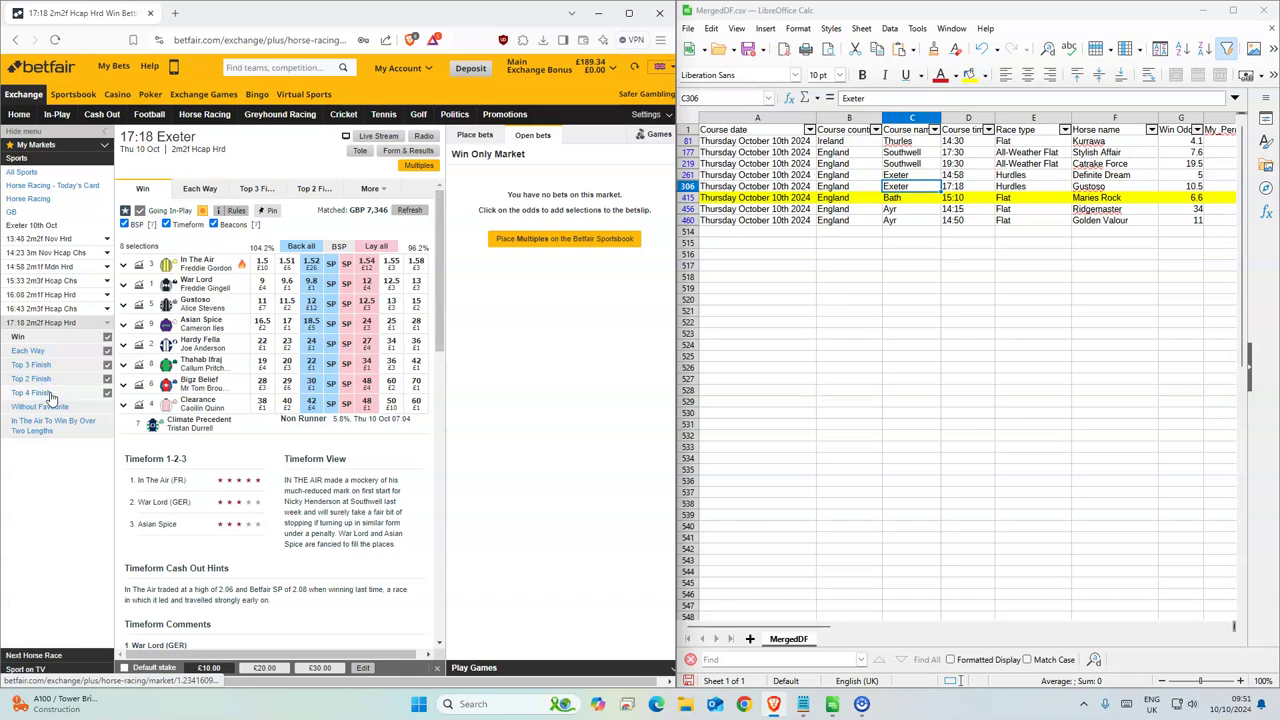
left_click(312, 303)
type("1")
left_click(648, 260)
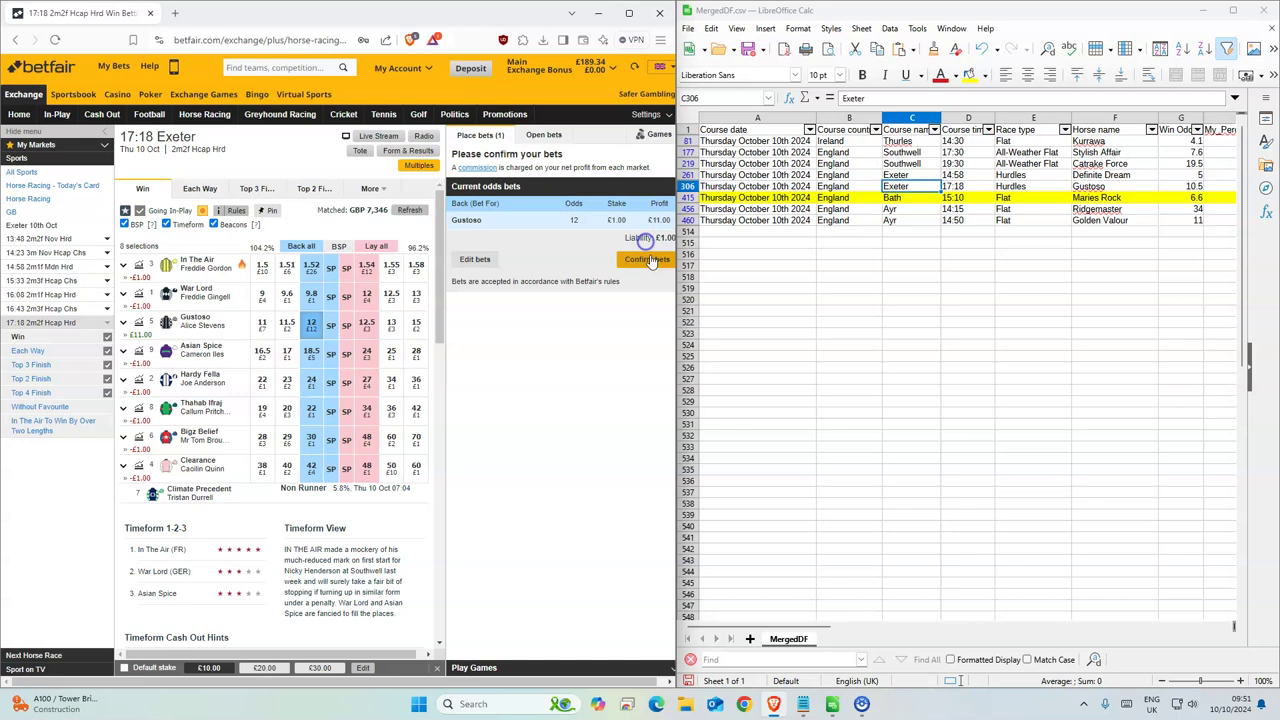
left_click(648, 260)
left_click(577, 186)
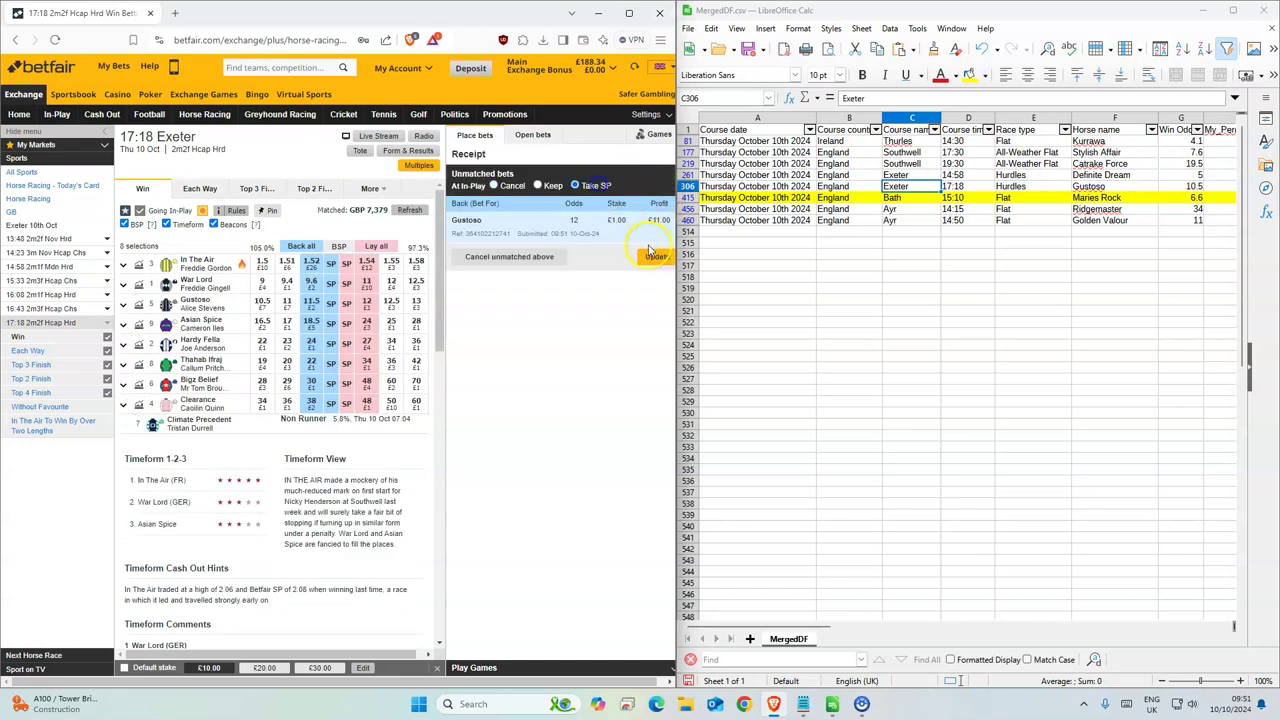
left_click(650, 252)
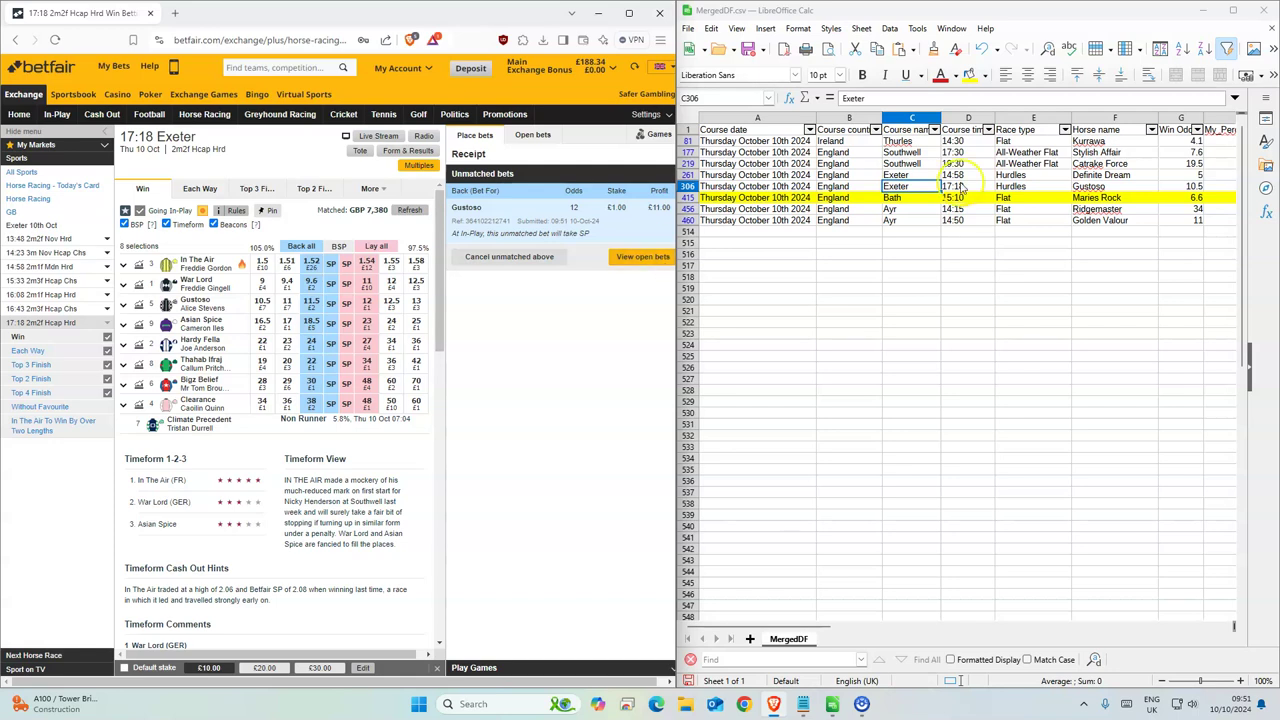
- Look up the Bath entry in the spreadsheet and open the 15:10 Bath win market from today's horse racing schedule
left_click(908, 199)
left_click(204, 114)
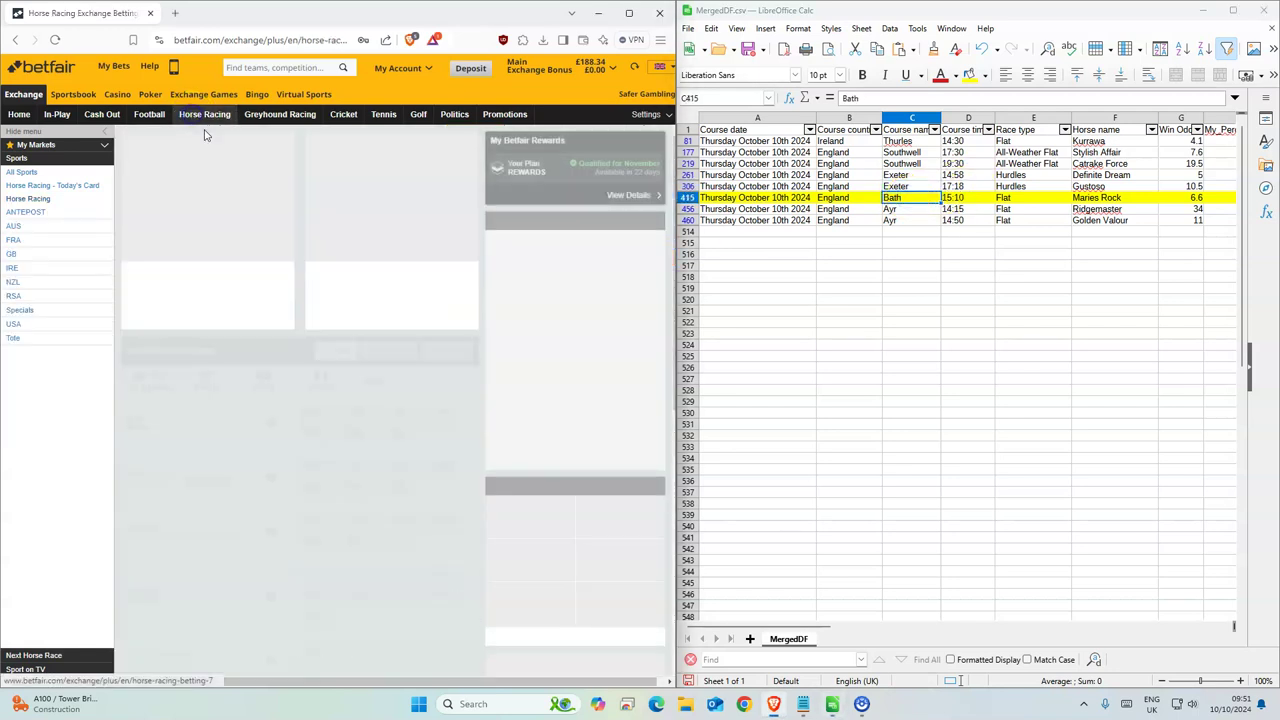
scroll(205, 550, "down", 1)
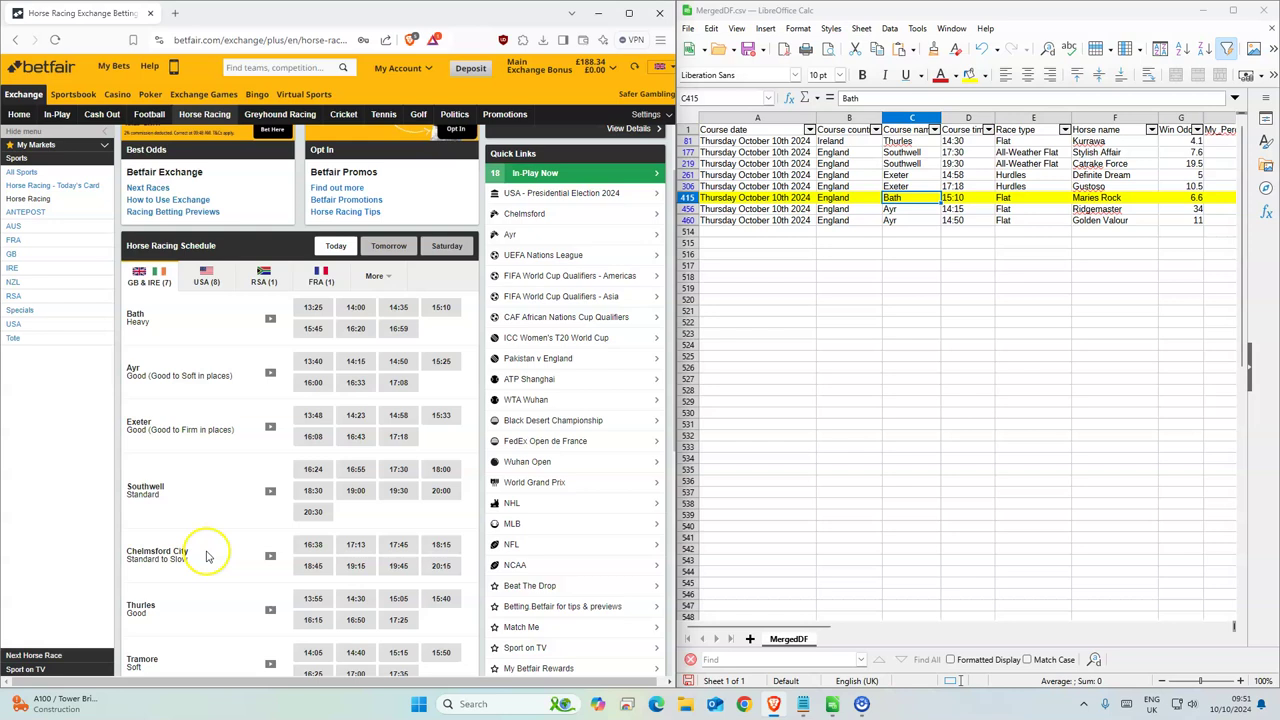
left_click(440, 311)
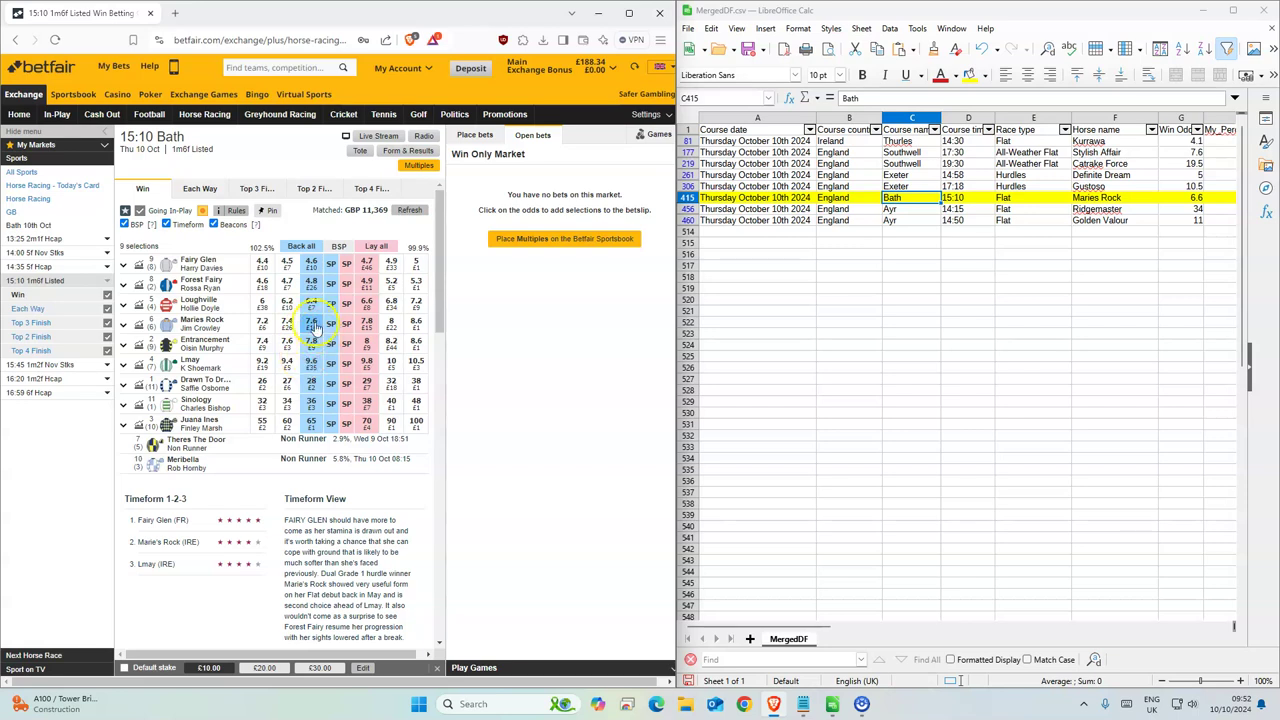
- Place and confirm a £2 back bet on Maries Rock at odds of 7.6
left_click(312, 325)
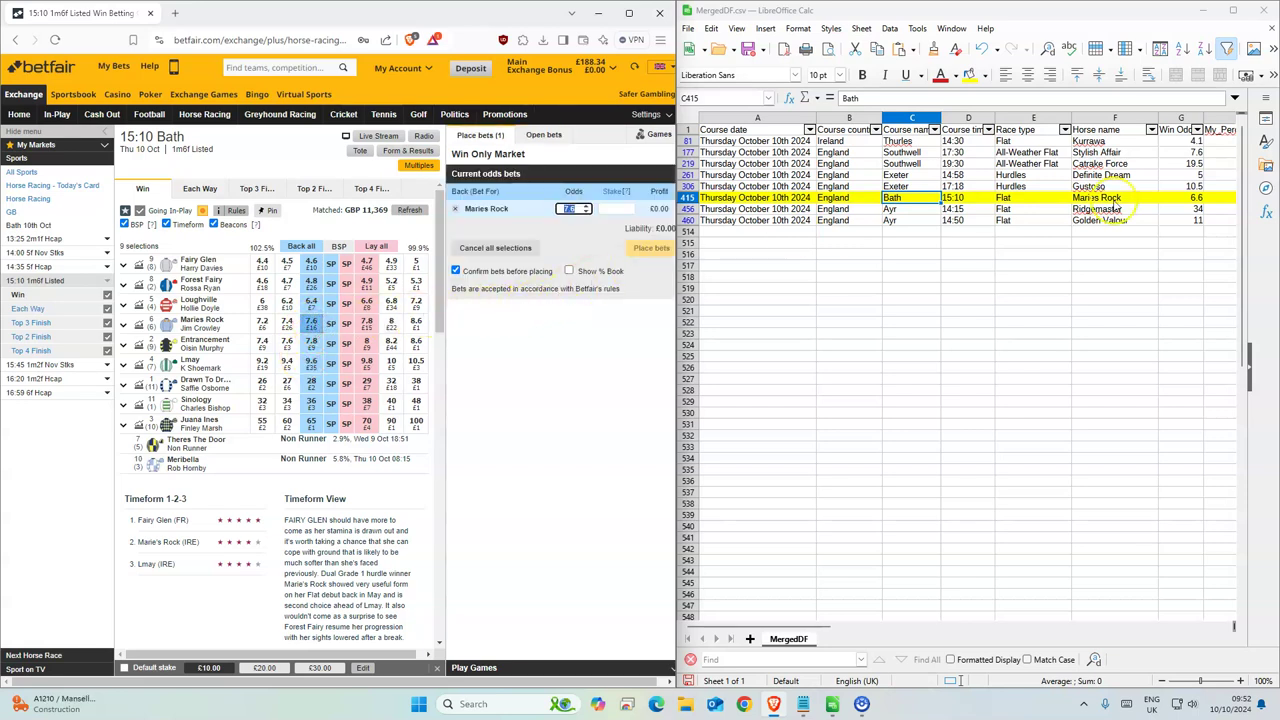
left_click(616, 208)
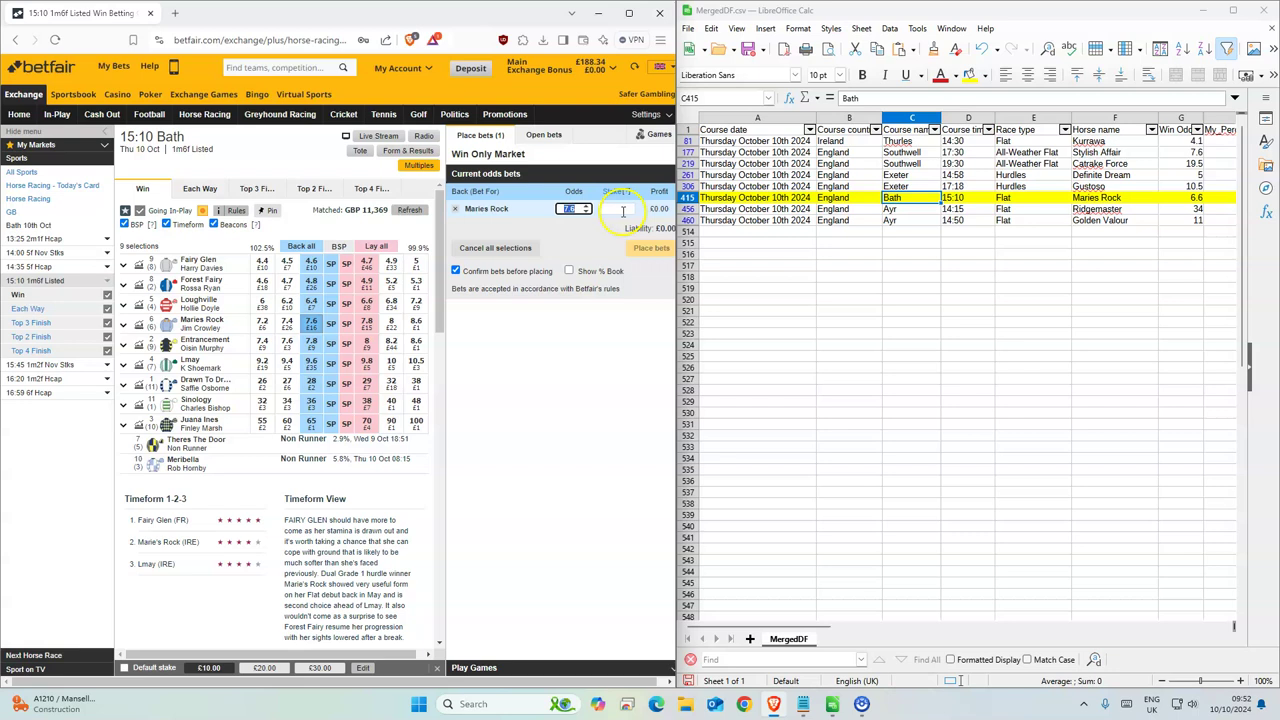
type("2")
left_click(668, 248)
left_click(655, 257)
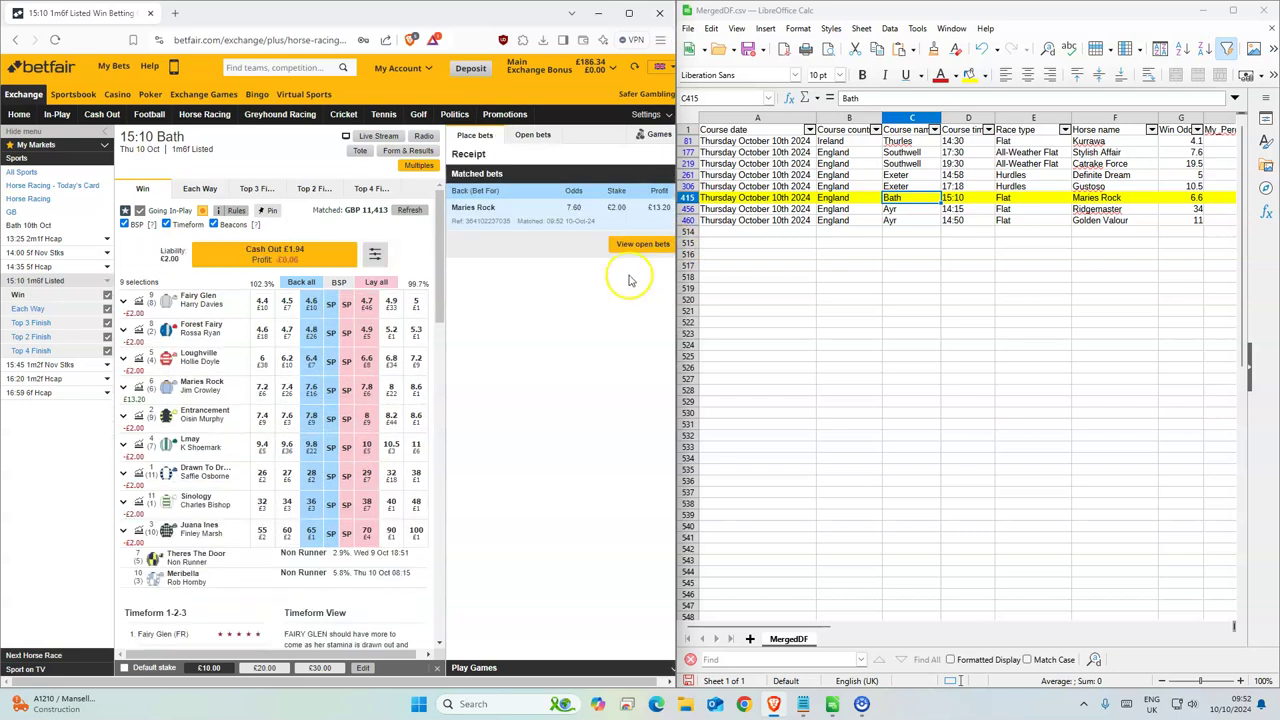
- Select the two Ayr entries in the spreadsheet and open the 14:15 Ayr win market from today's schedule
left_click_drag(894, 210, 894, 220)
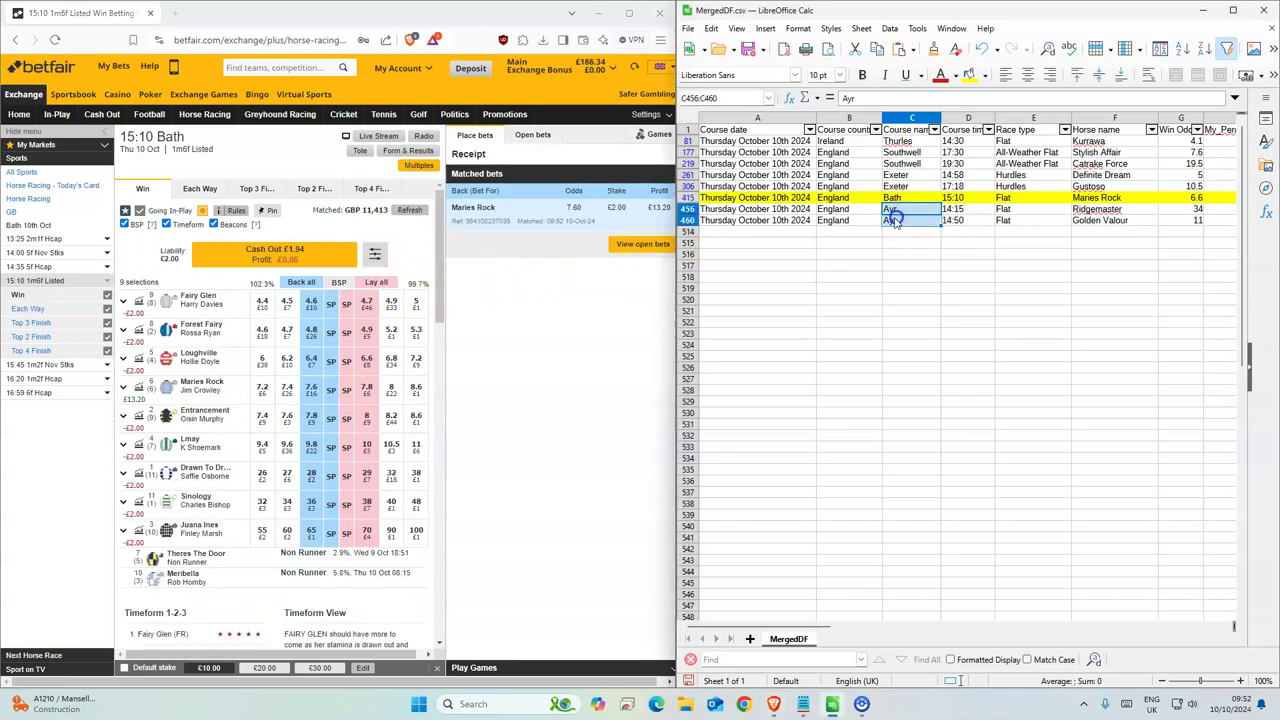
left_click(204, 114)
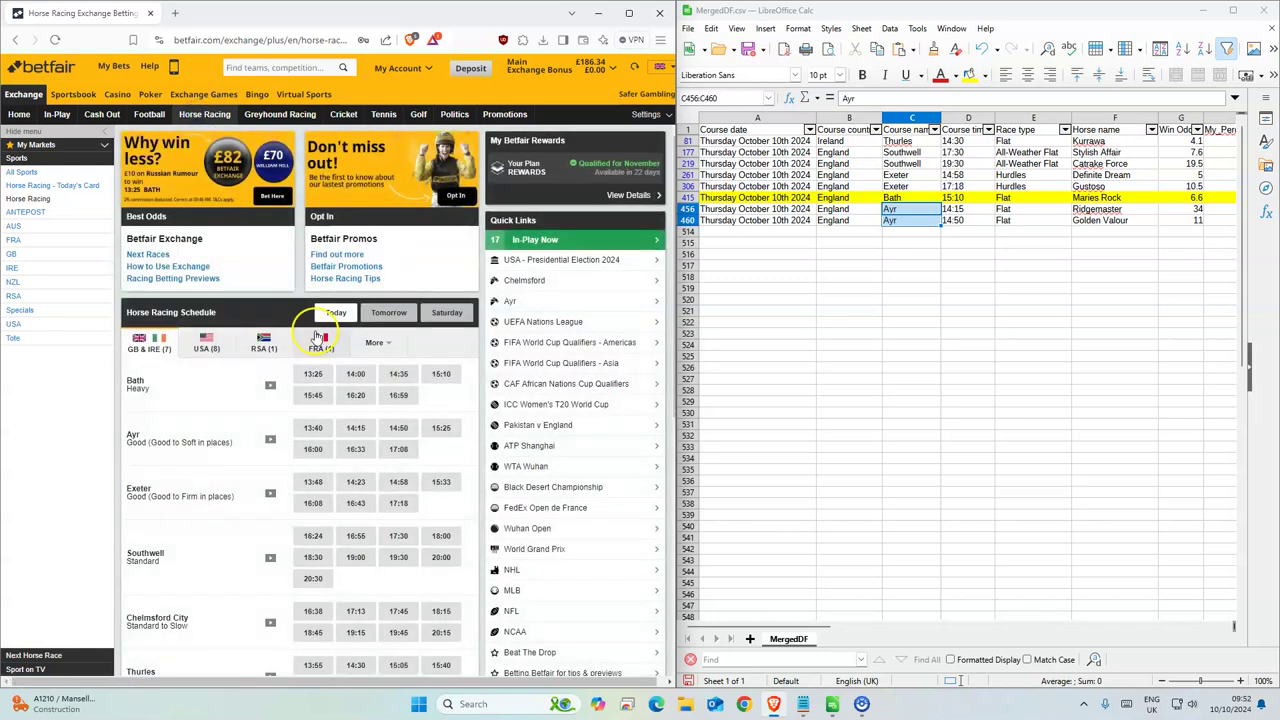
left_click(357, 428)
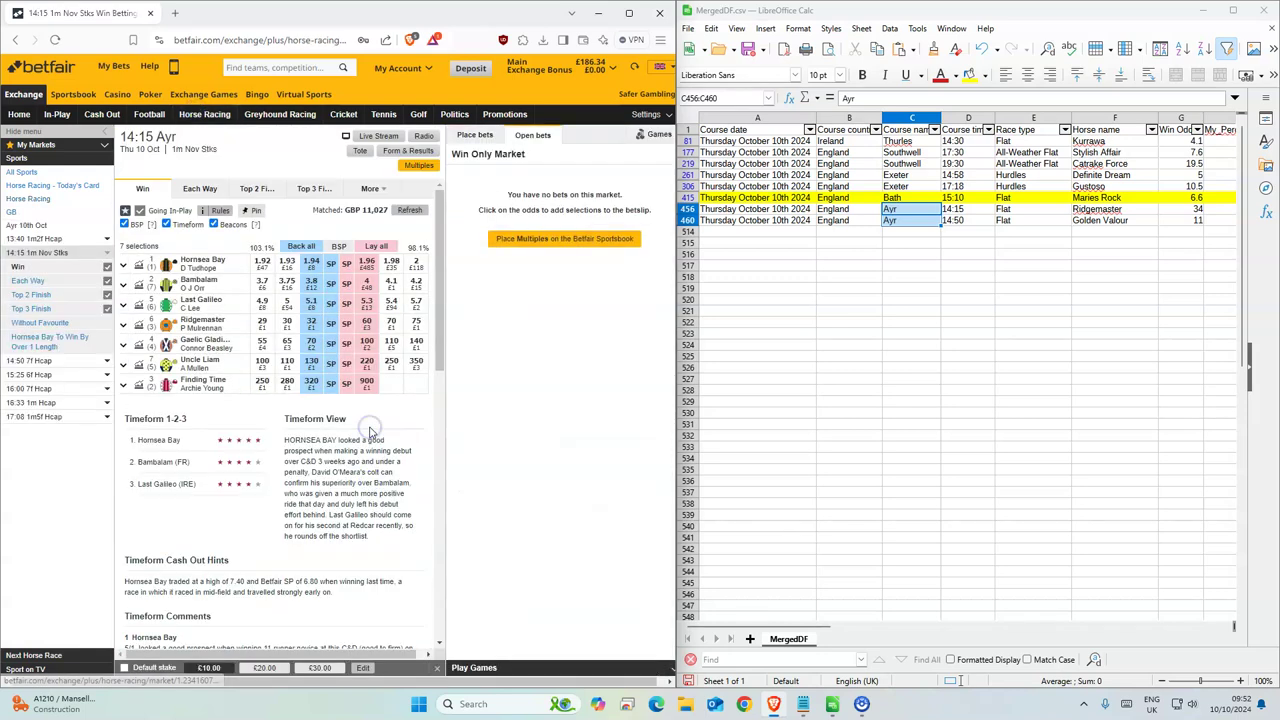
- Place and confirm a back bet on Ridgemaster at odds of 34 with a £1 stake
left_click(319, 328)
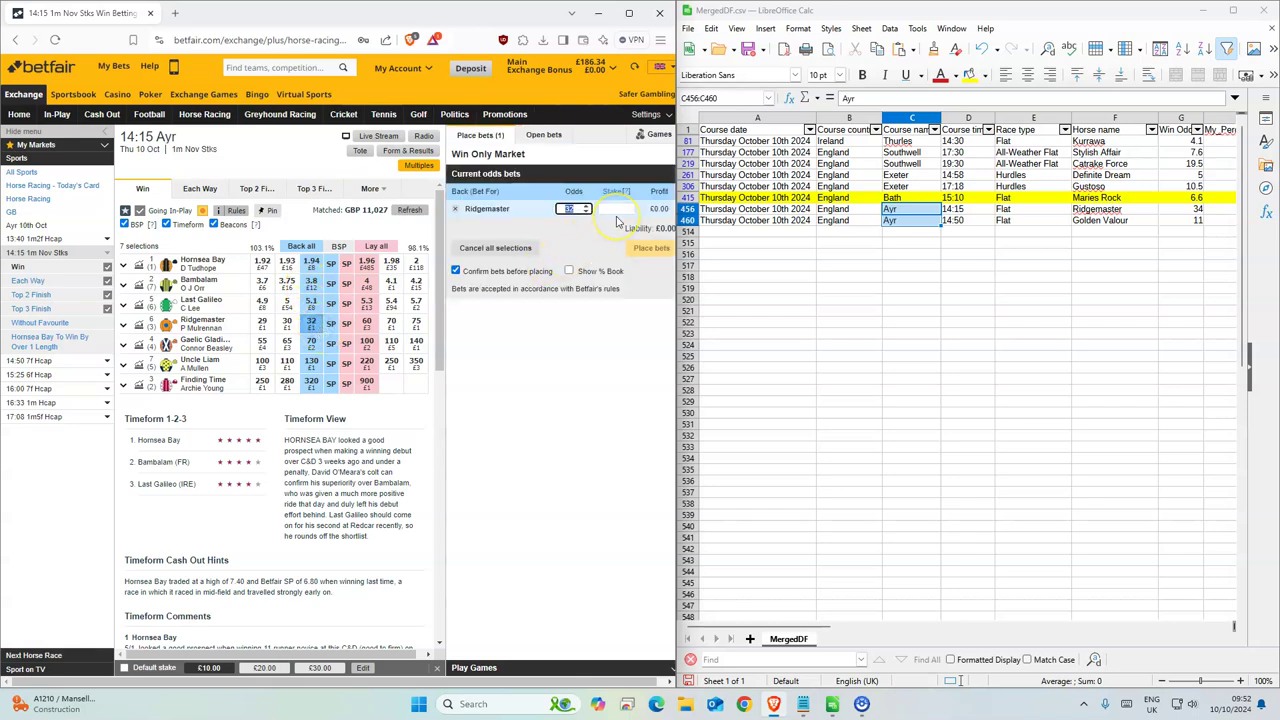
type("34")
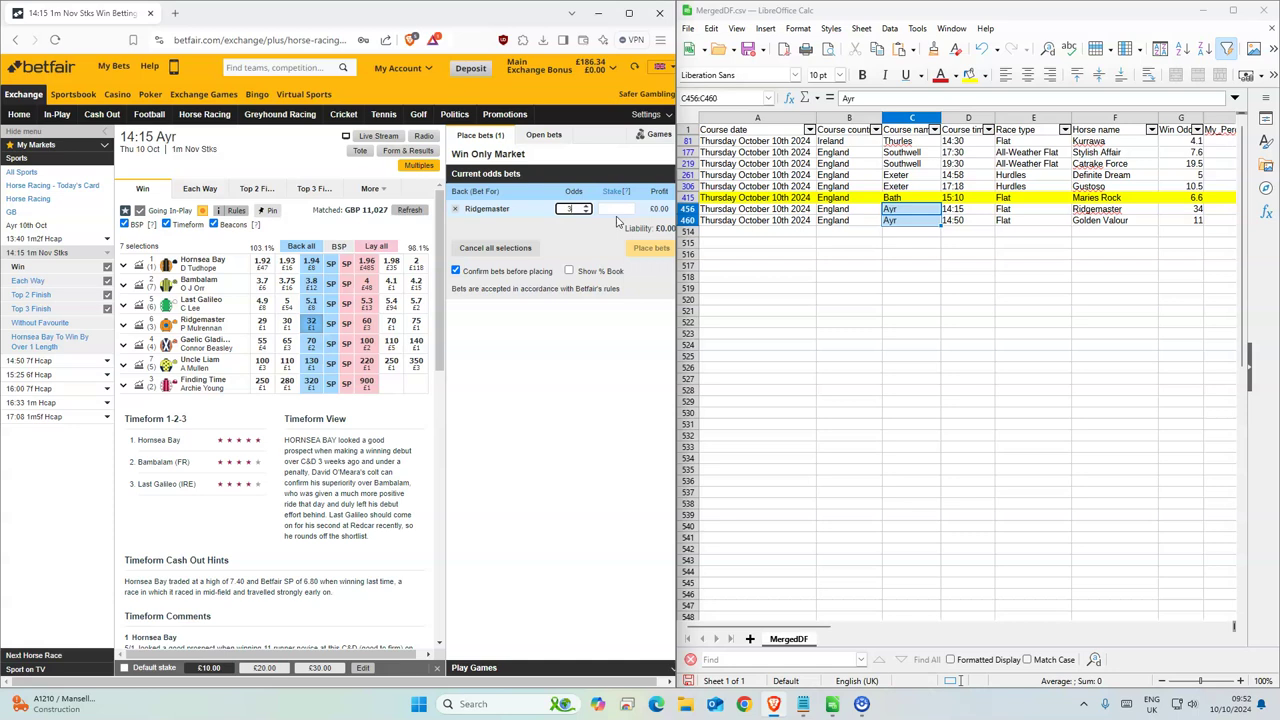
key("Tab")
type("1")
left_click(648, 248)
left_click(643, 258)
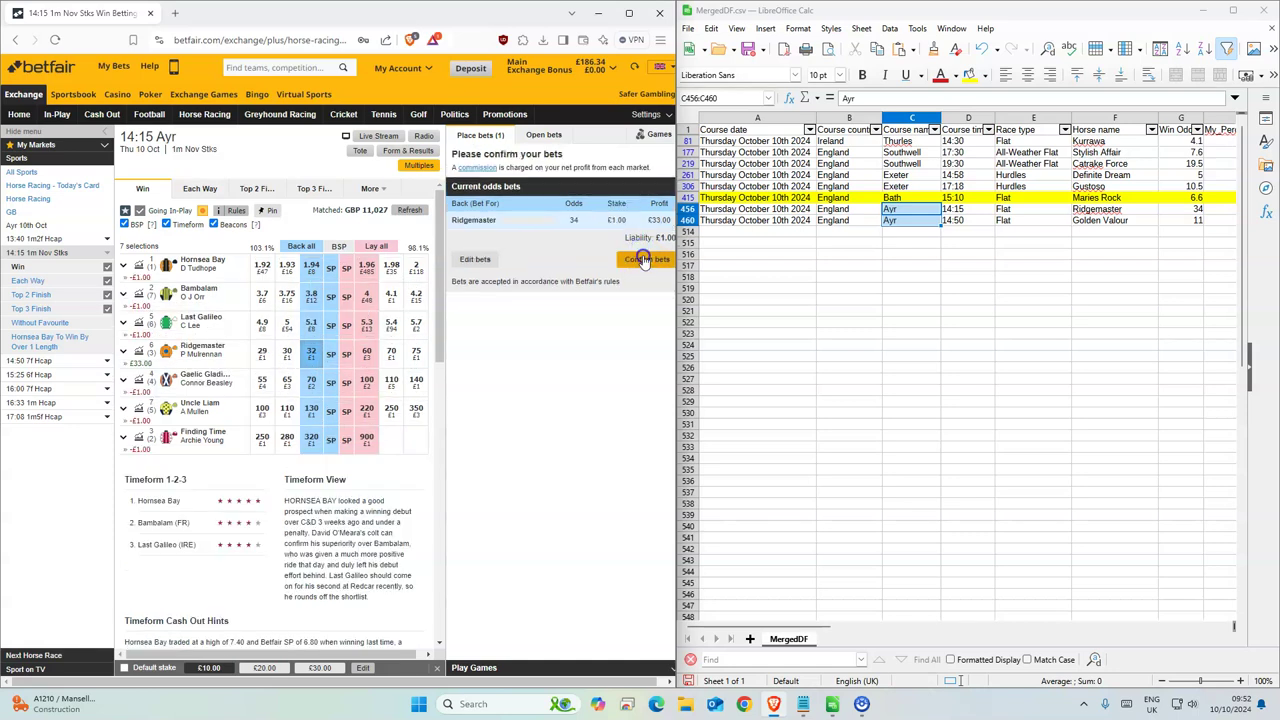
left_click(645, 348)
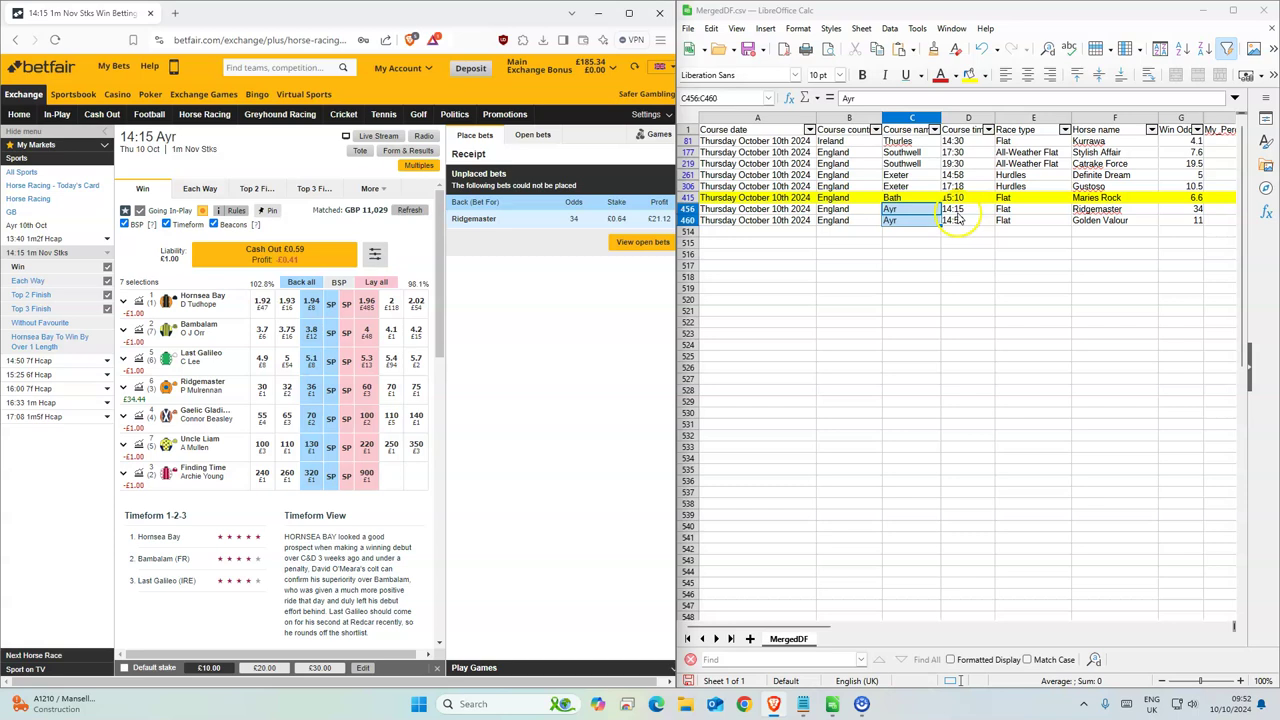
- Place a £1 back bet on Golden Valour at odds of 11 in the 14:50 Ayr win market, and set it to Take SP at in-play
left_click(891, 253)
left_click(898, 220)
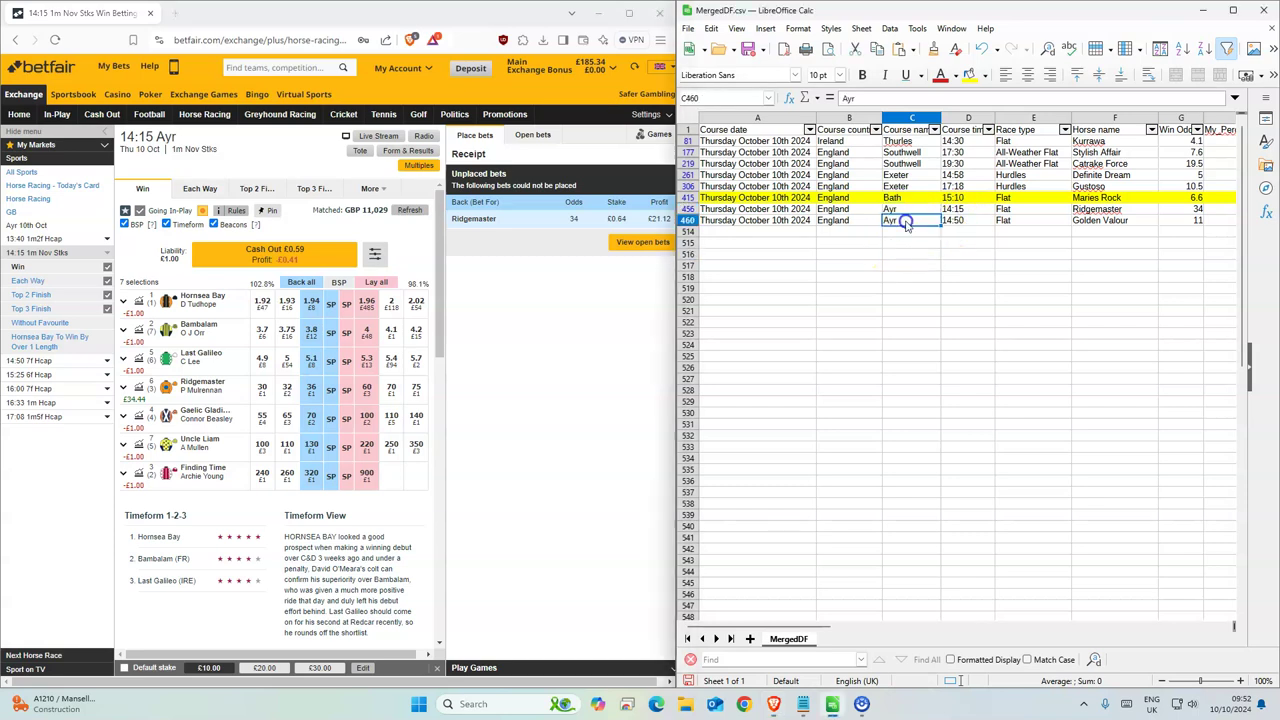
left_click(33, 367)
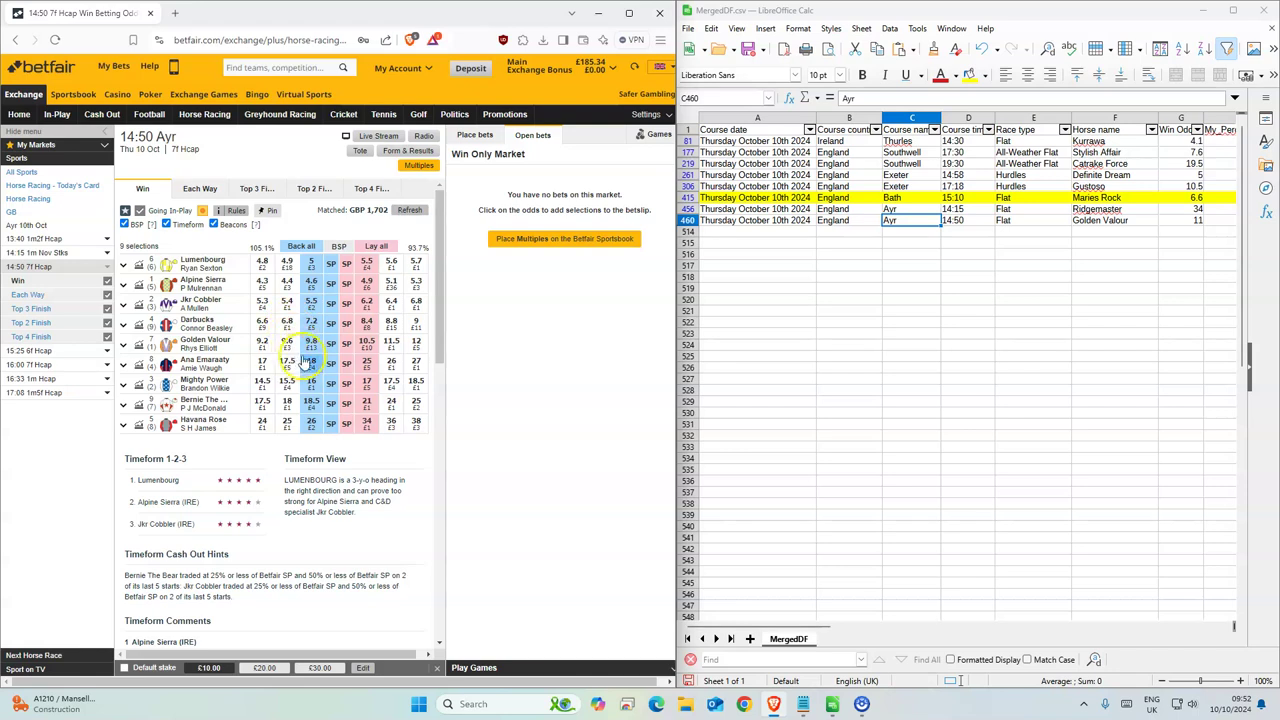
left_click(310, 345)
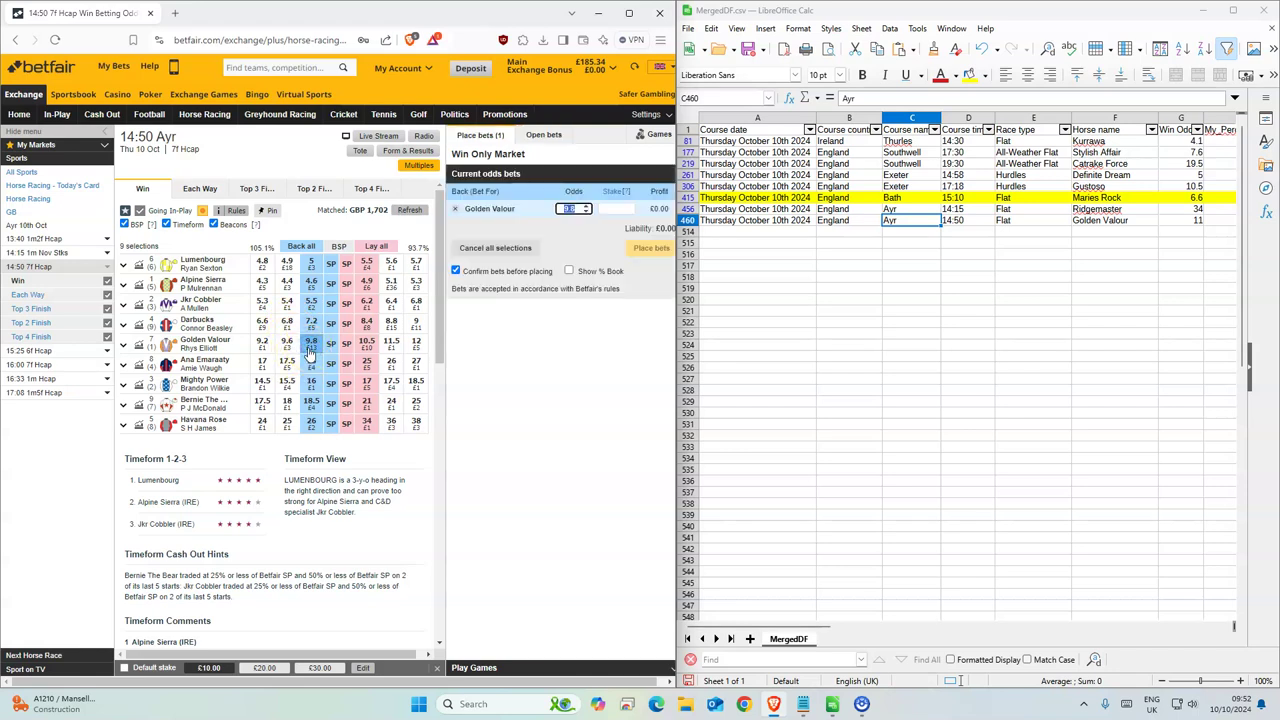
type("11")
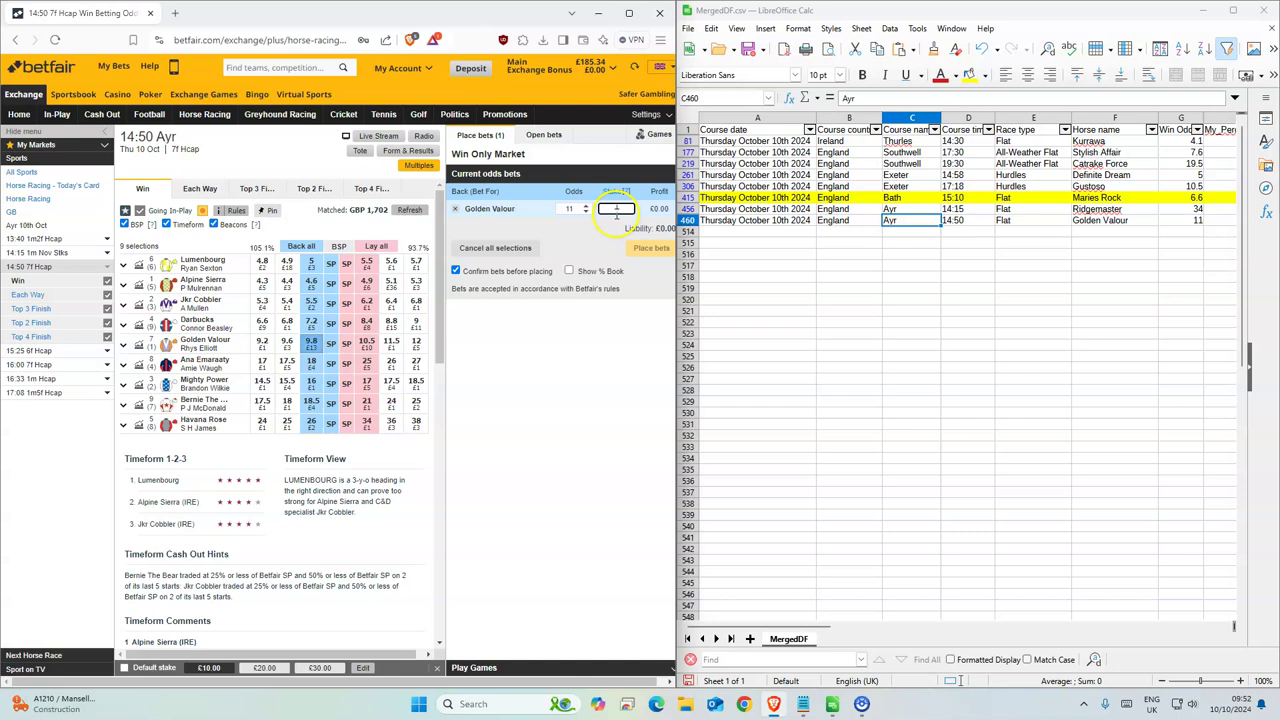
left_click(652, 249)
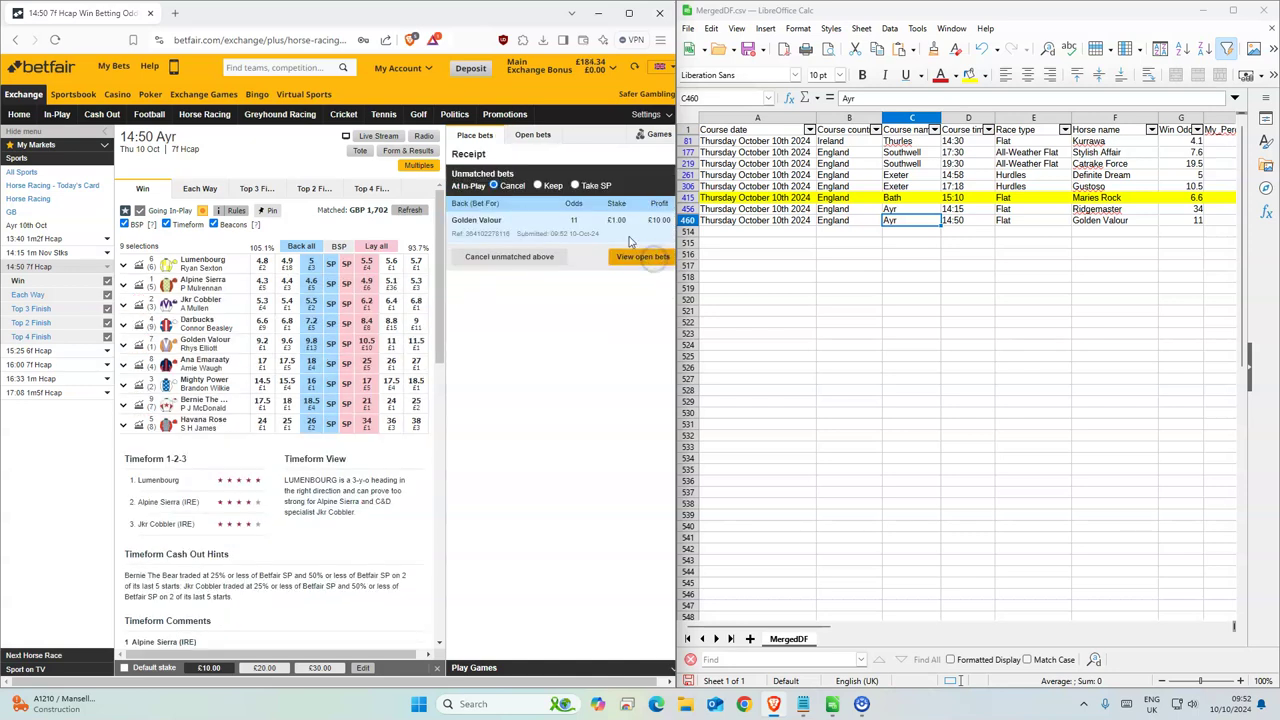
left_click(655, 256)
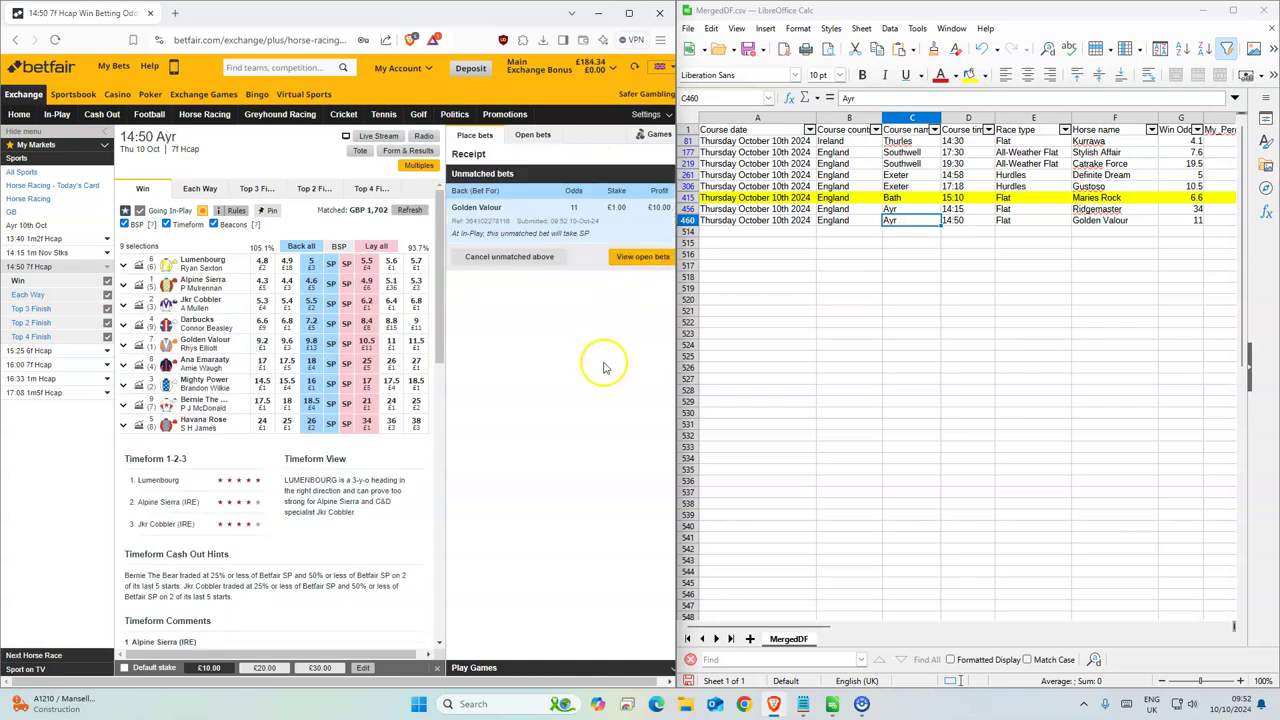